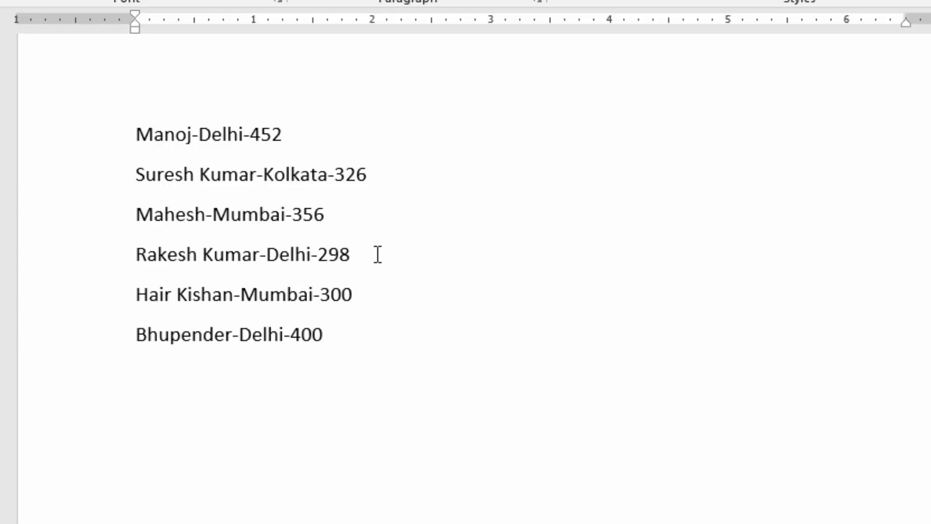
# Step: Try several selections of the name list, from Manoj through Bhupender-Delhi-400
pyautogui.click(365, 283)
pyautogui.moveTo(137, 134)
pyautogui.mouseDown()
pyautogui.moveTo(229, 137)
pyautogui.moveTo(347, 160)
pyautogui.moveTo(378, 187)
pyautogui.mouseUp()
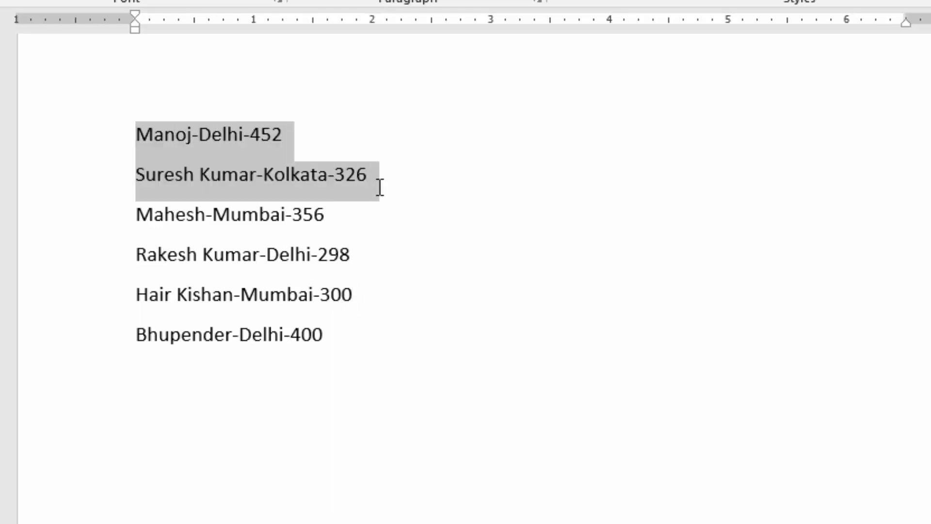
pyautogui.click(348, 212)
pyautogui.click(368, 264)
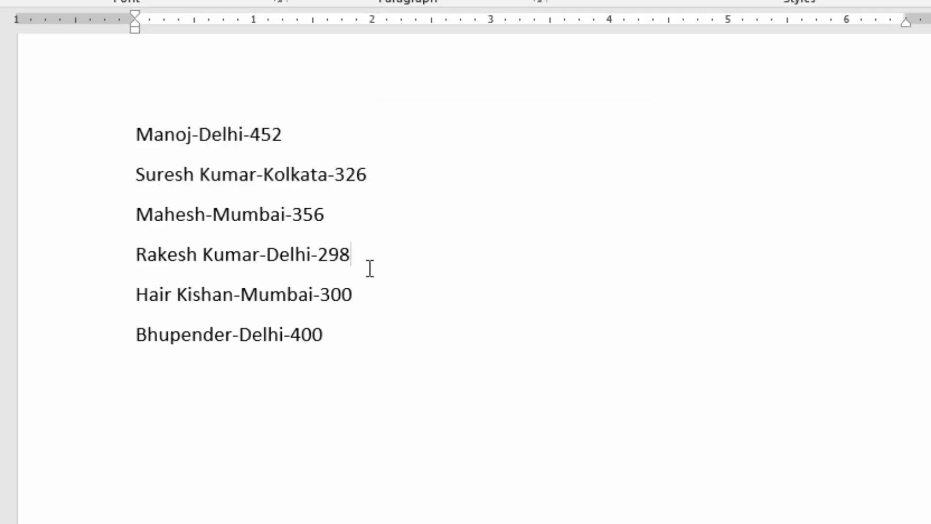
pyautogui.moveTo(137, 125); pyautogui.dragTo(326, 322)
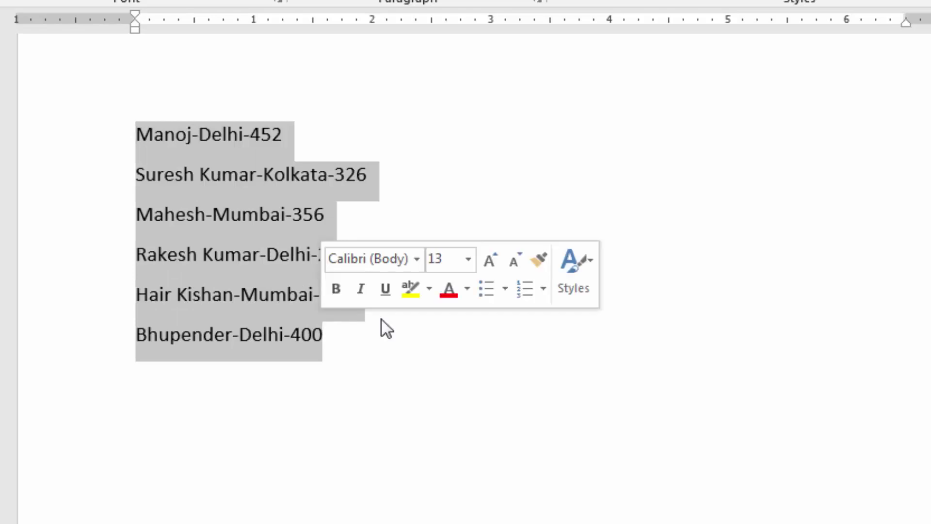
pyautogui.click(334, 340)
pyautogui.click(391, 305)
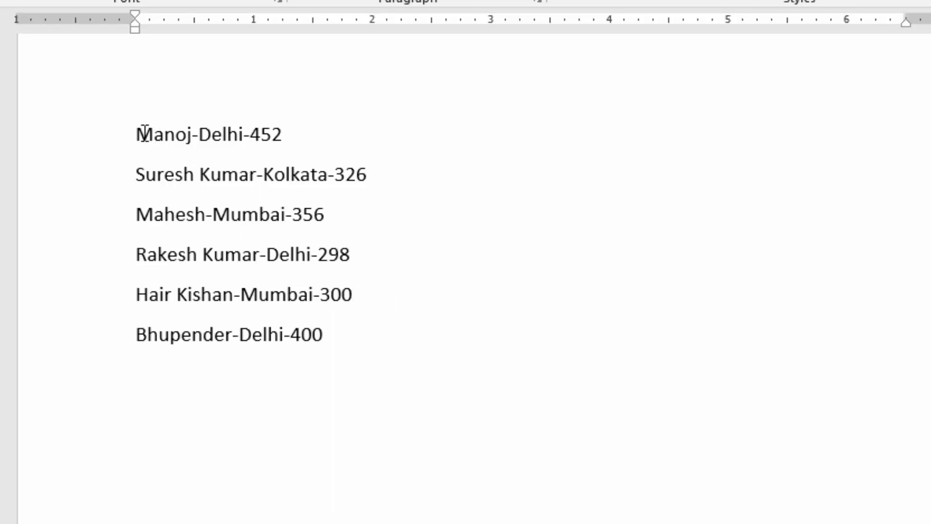
# Step: Select all six lines and convert them to a table with Alt+N, T, I
pyautogui.moveTo(169, 152); pyautogui.dragTo(339, 324)
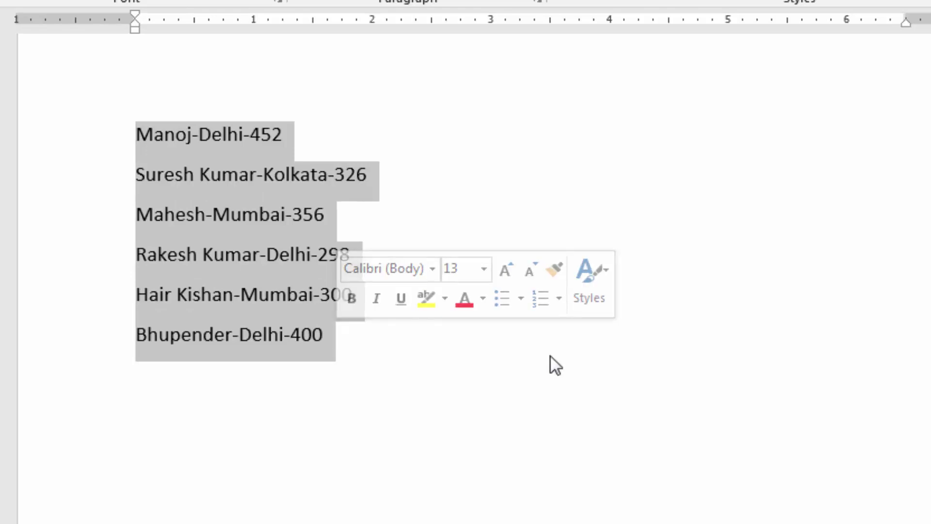
pyautogui.press('alt')
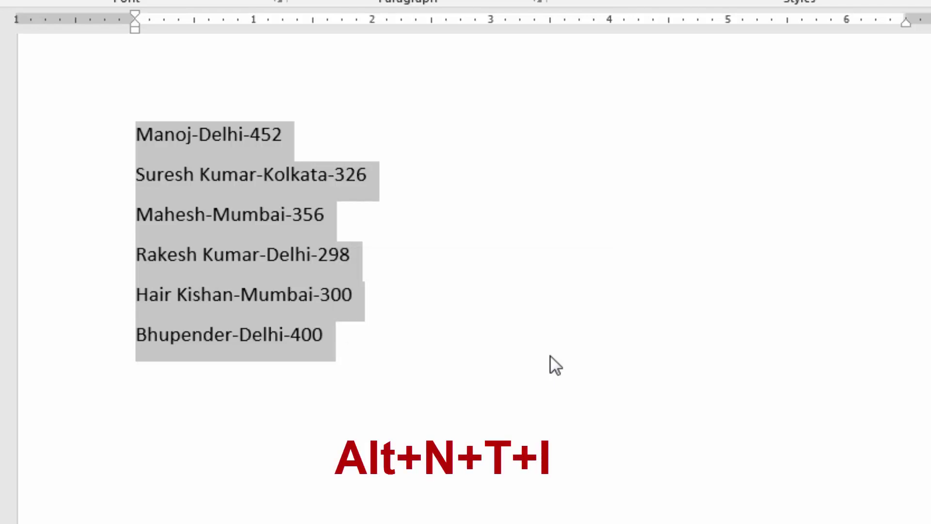
pyautogui.press('n')
pyautogui.press('t')
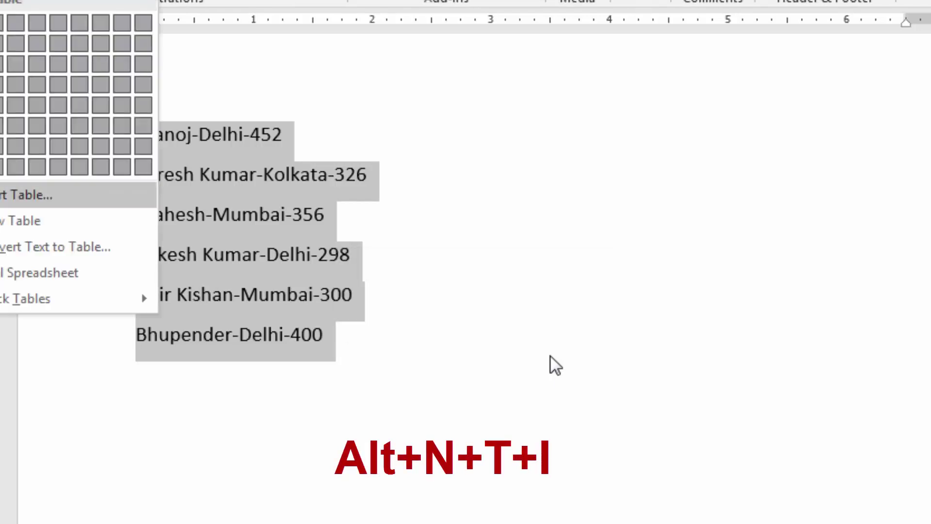
pyautogui.press('i')
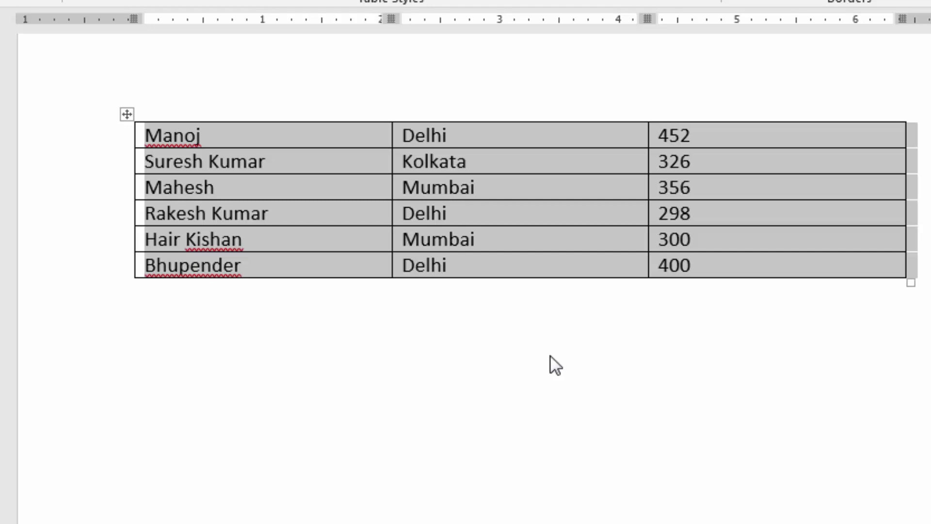
pyautogui.click(202, 159)
# Step: Convert the lines to a 3-column table separated at '-', then undo it with Ctrl+Z
pyautogui.click(203, 134)
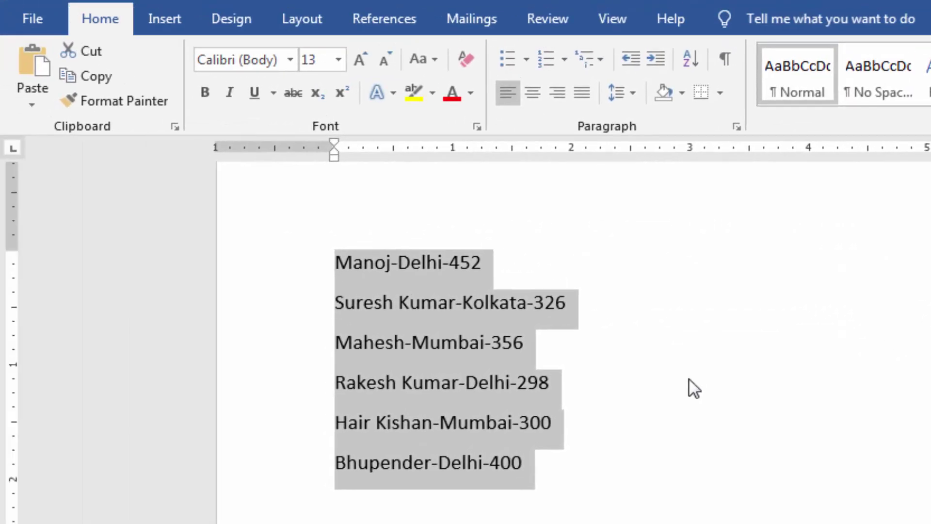
pyautogui.click(177, 20)
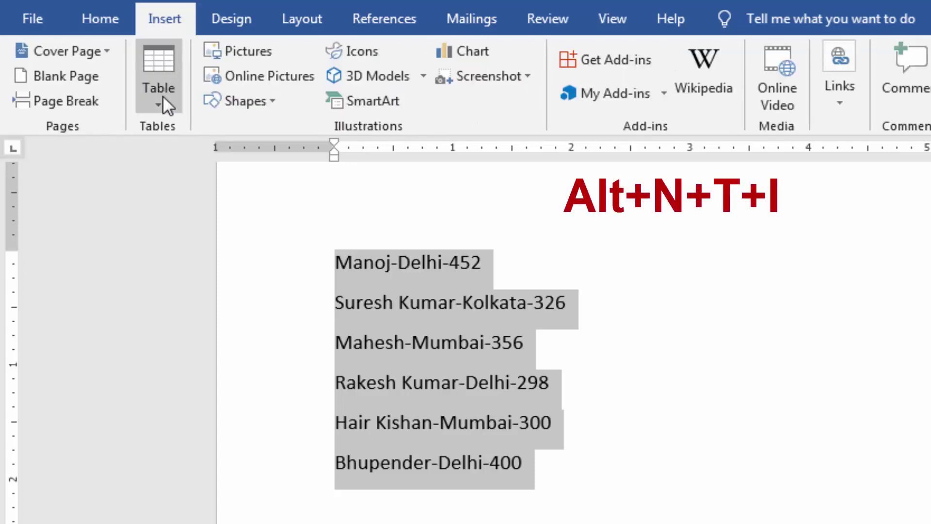
pyautogui.click(162, 97)
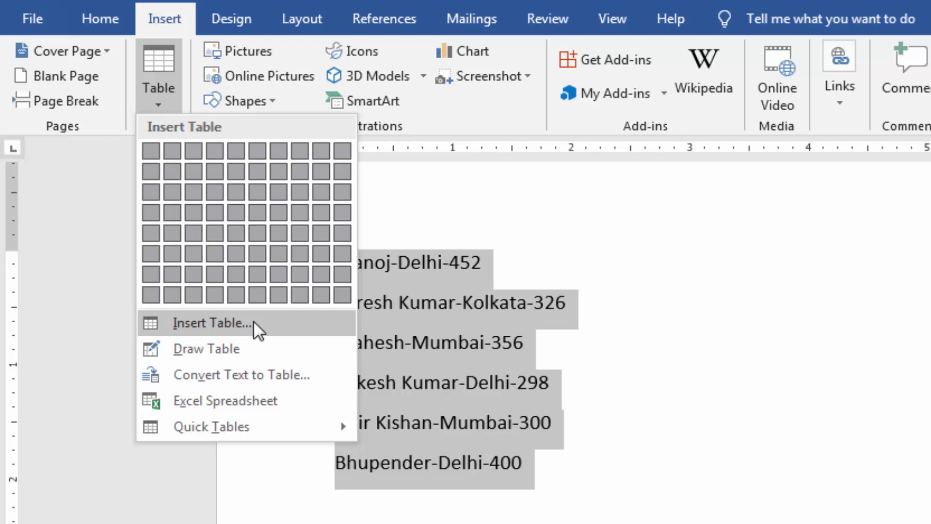
pyautogui.click(242, 374)
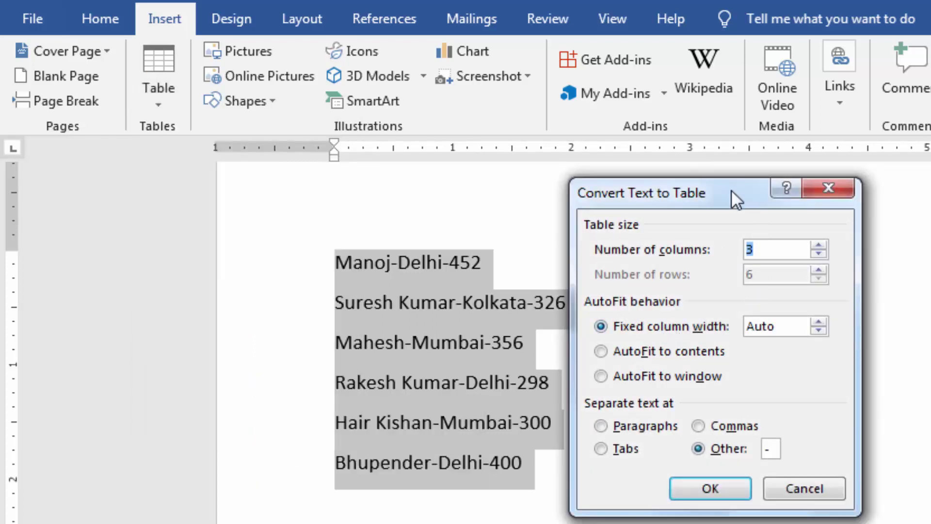
pyautogui.moveTo(731, 189); pyautogui.dragTo(811, 192)
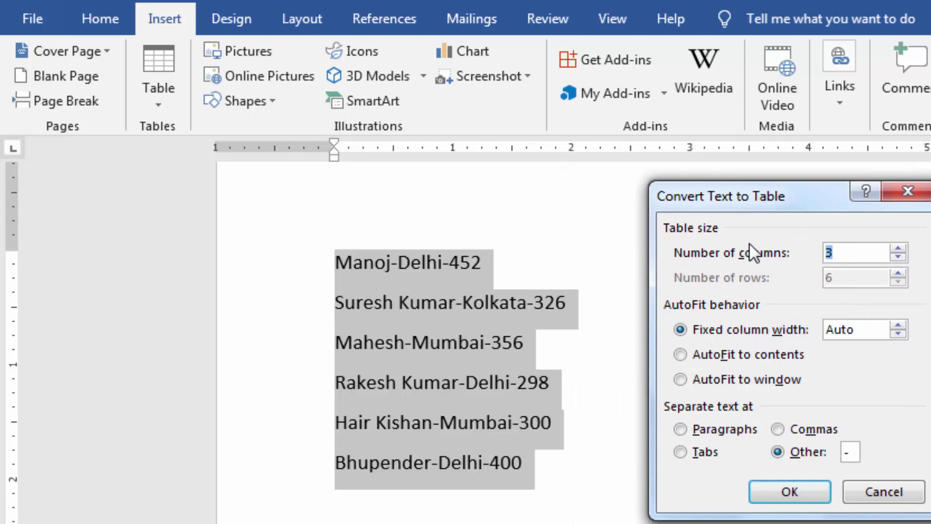
pyautogui.click(802, 491)
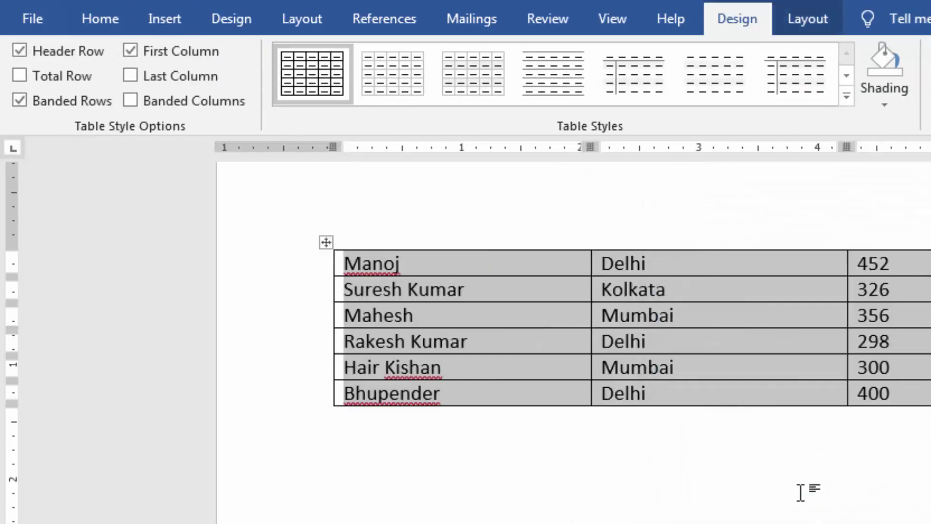
pyautogui.click(801, 492)
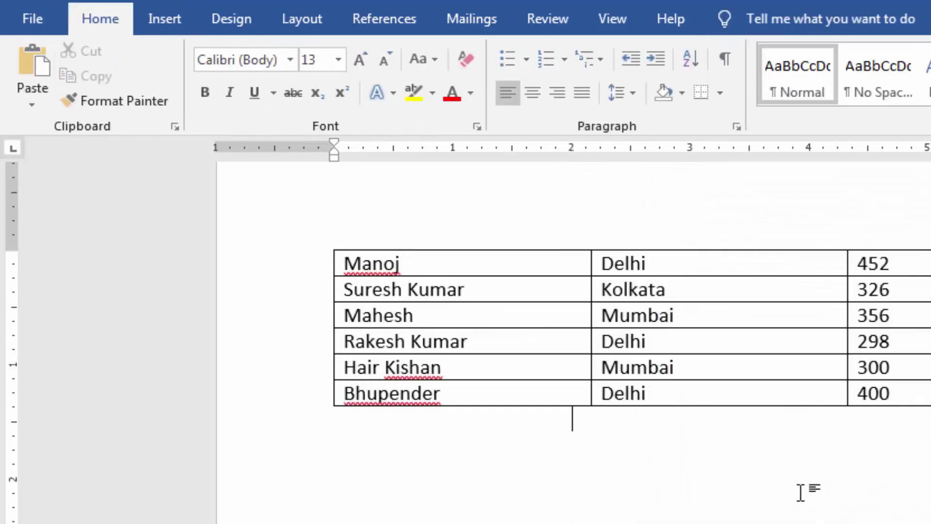
pyautogui.hotkey('ctrl', 'z')
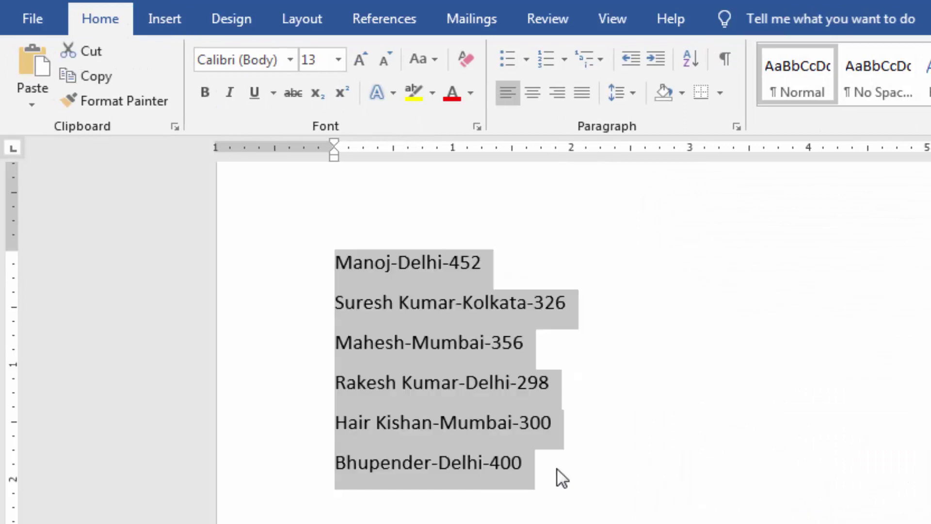
# Step: Delete the list and select the 'Save time in Word with new buttons' sample paragraph
pyautogui.press('Delete')
pyautogui.press('Delete')
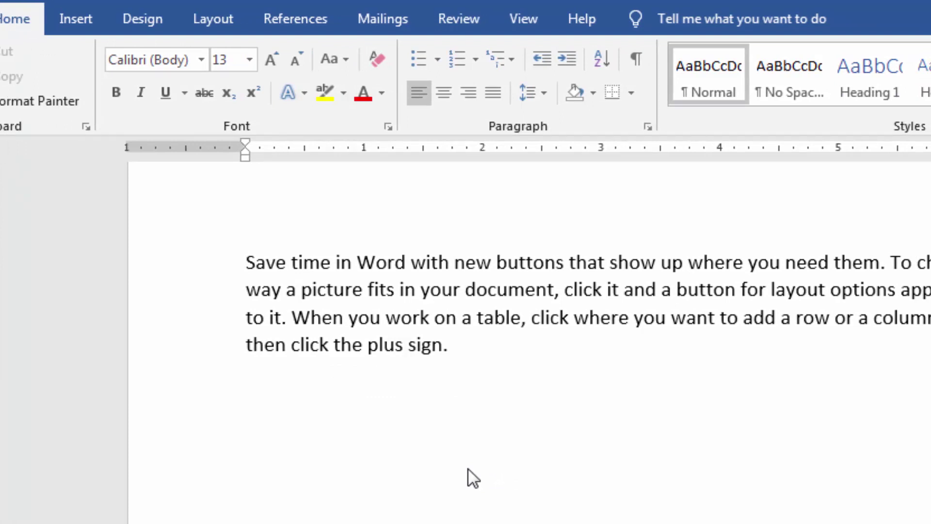
pyautogui.scroll(1, 470, 468)
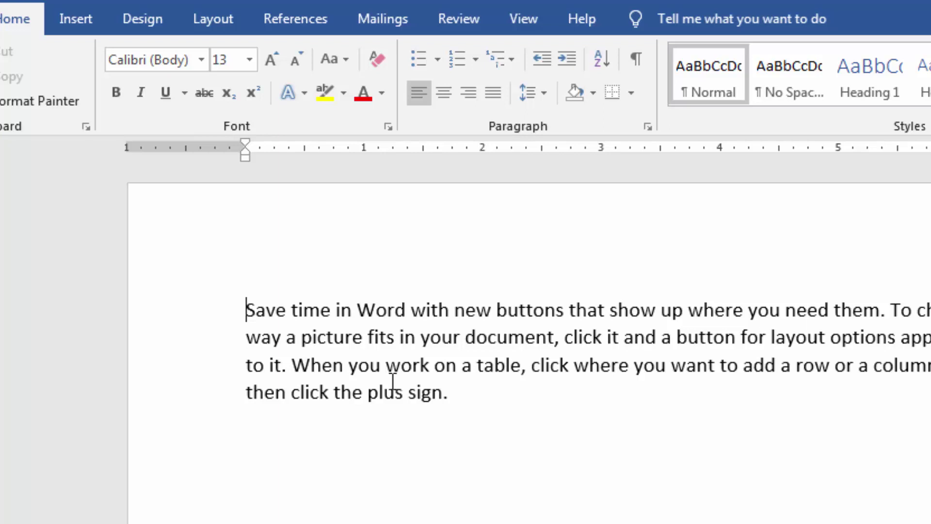
pyautogui.moveTo(448, 391); pyautogui.dragTo(292, 364)
pyautogui.moveTo(214, 338); pyautogui.dragTo(225, 310)
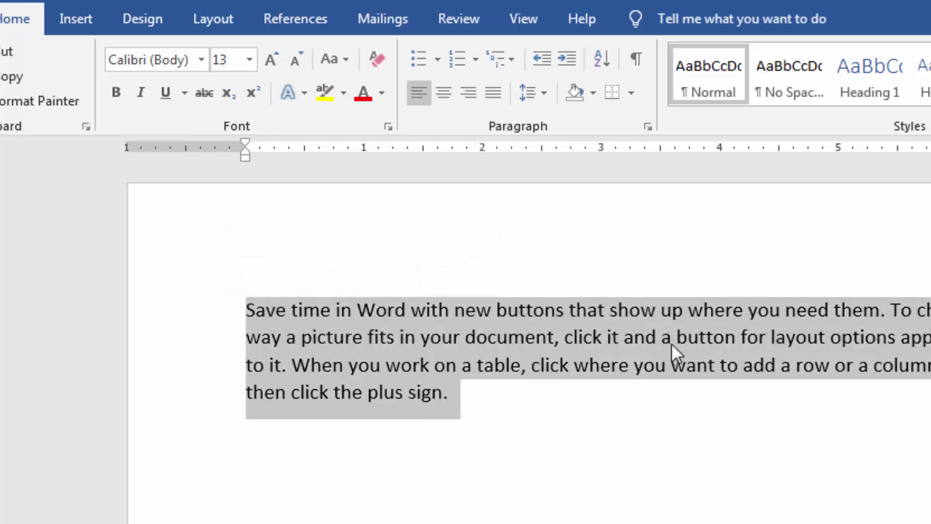
# Step: Translate the selected paragraph via Review > Translate > Translate Selection
pyautogui.click(458, 22)
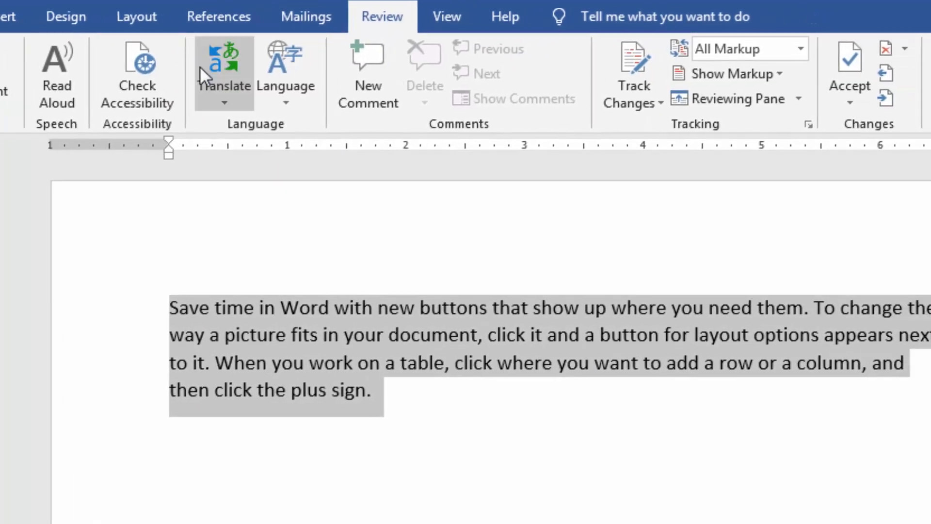
pyautogui.click(182, 69)
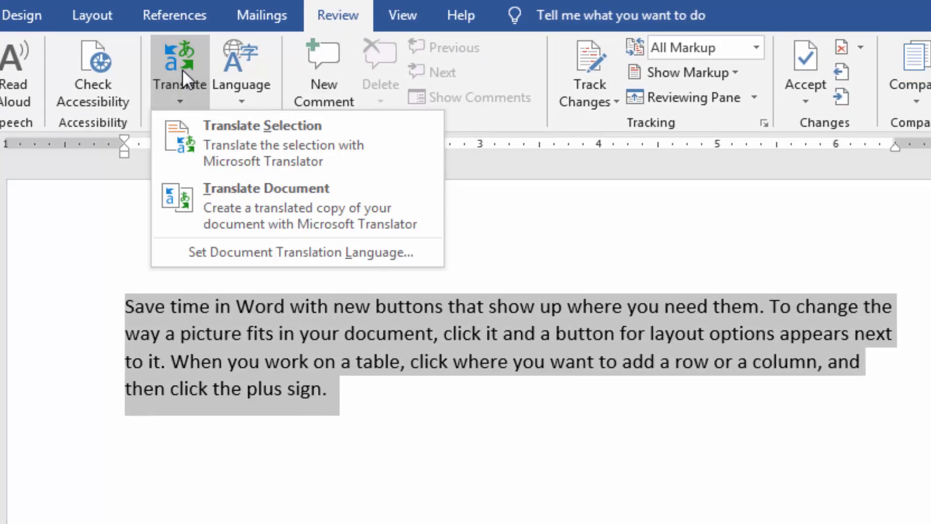
pyautogui.click(243, 147)
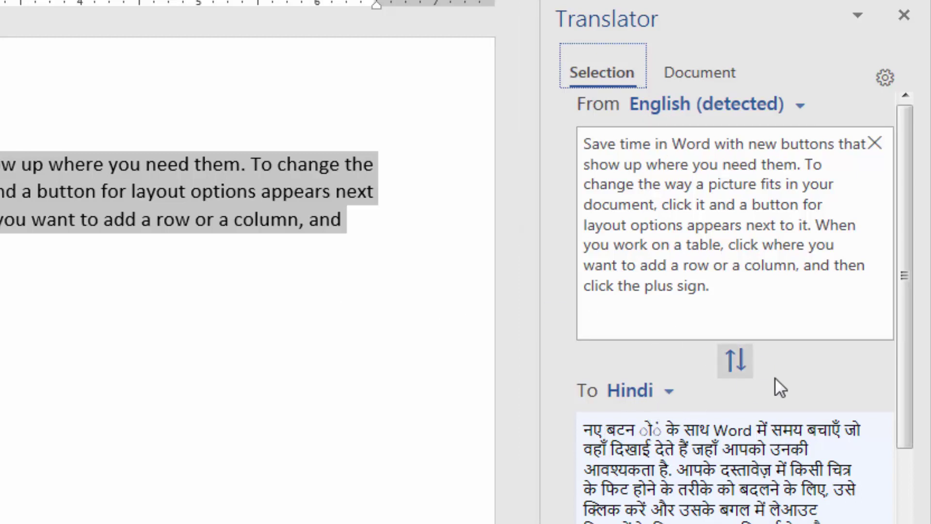
# Step: Set the Translator pane's target language to Hindi
pyautogui.moveTo(910, 267); pyautogui.dragTo(910, 354)
pyautogui.click(670, 291)
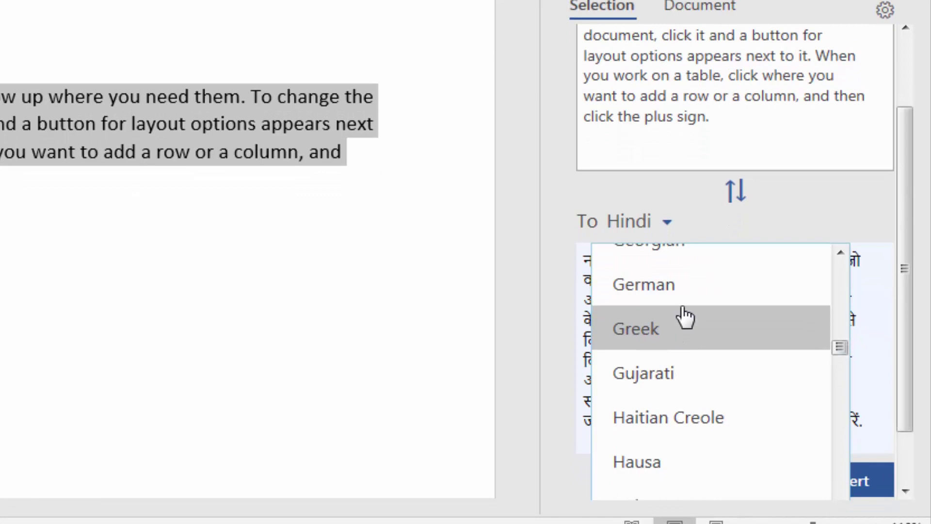
pyautogui.scroll(2, 685, 317)
pyautogui.scroll(1, 685, 318)
pyautogui.scroll(-1, 685, 318)
pyautogui.scroll(-2, 684, 318)
pyautogui.scroll(-1, 685, 317)
pyautogui.scroll(-1, 685, 317)
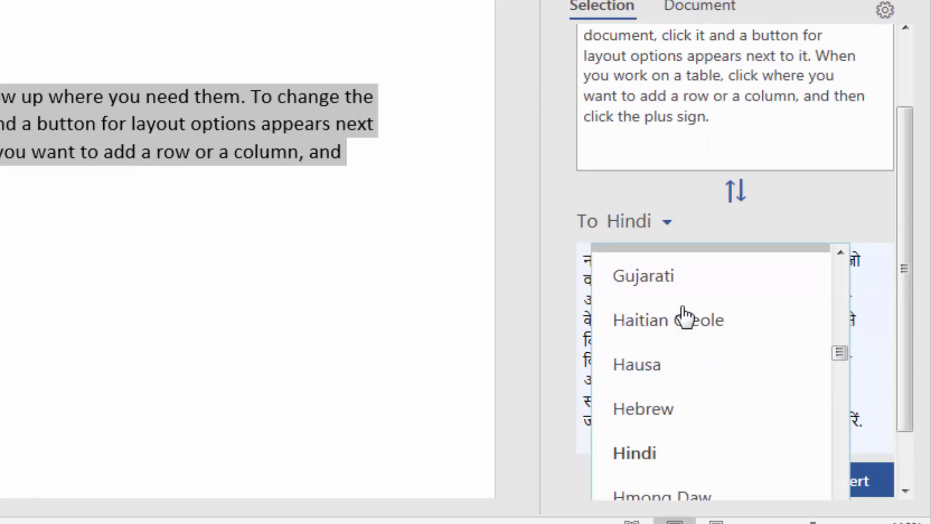
pyautogui.scroll(-1, 685, 316)
pyautogui.click(671, 409)
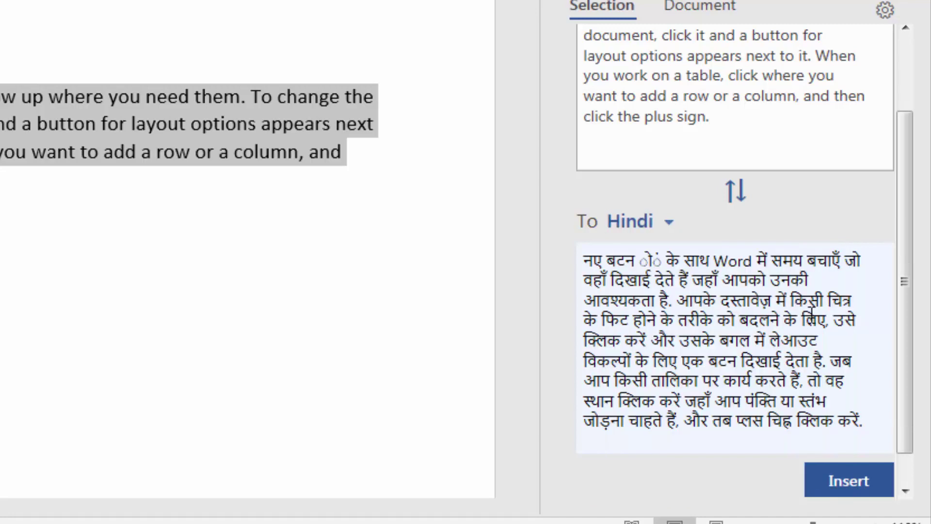
# Step: Select the whole Hindi translation text in the Translator pane
pyautogui.moveTo(862, 418)
pyautogui.mouseDown()
pyautogui.moveTo(528, 291)
pyautogui.moveTo(547, 251)
pyautogui.mouseUp()
pyautogui.hotkey('ctrl', 'c')
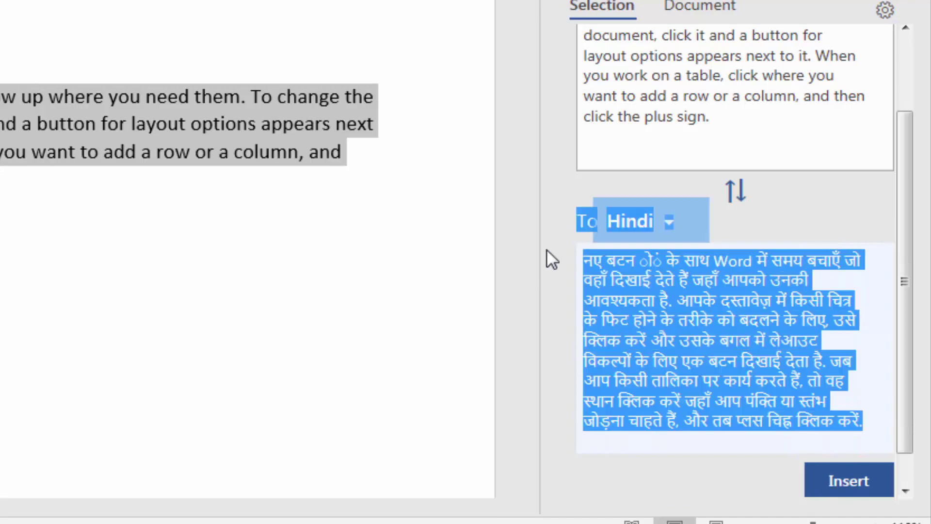
pyautogui.click(617, 282)
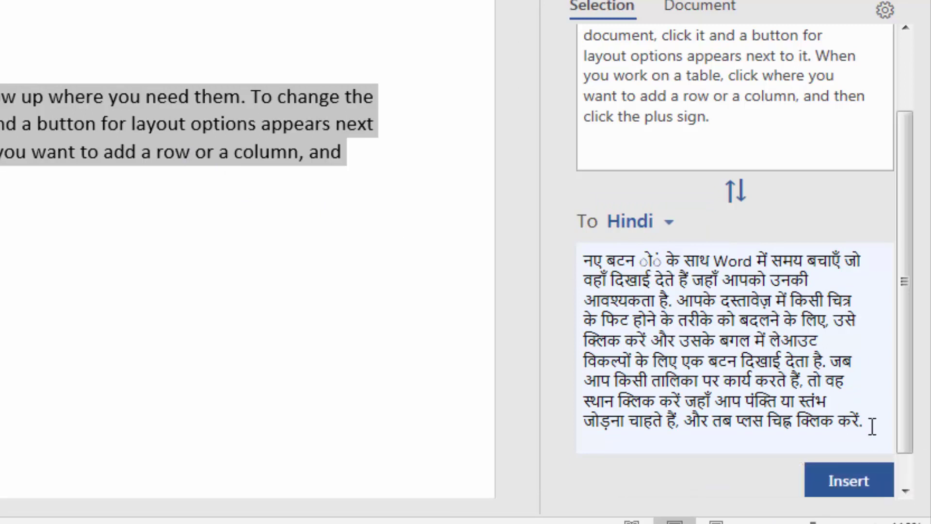
pyautogui.moveTo(872, 425); pyautogui.dragTo(580, 264)
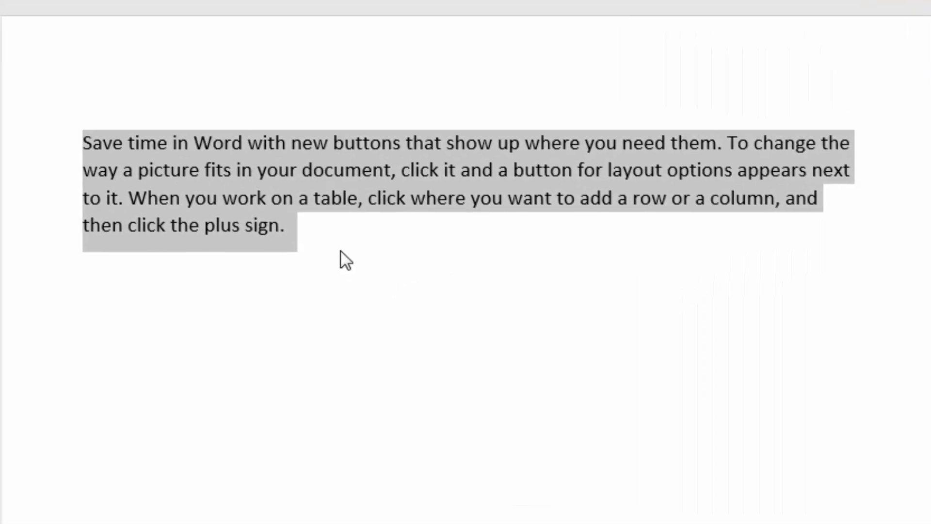
# Step: Paste the Hindi translation as a new paragraph after 'sign.' and delete the stray marks after बटन
pyautogui.click(340, 250)
pyautogui.press('Return')
pyautogui.hotkey('ctrl', 'v')
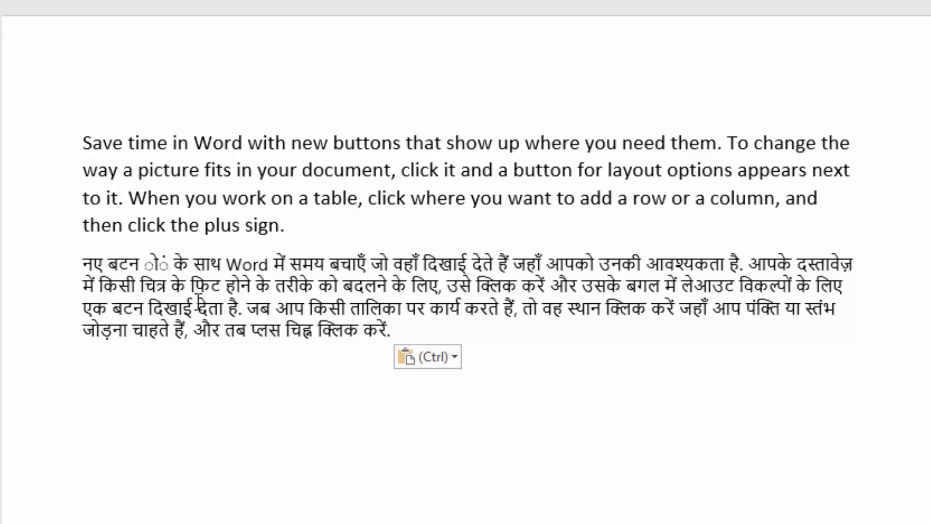
pyautogui.press('Delete')
pyautogui.press('Delete')
pyautogui.press('Delete')
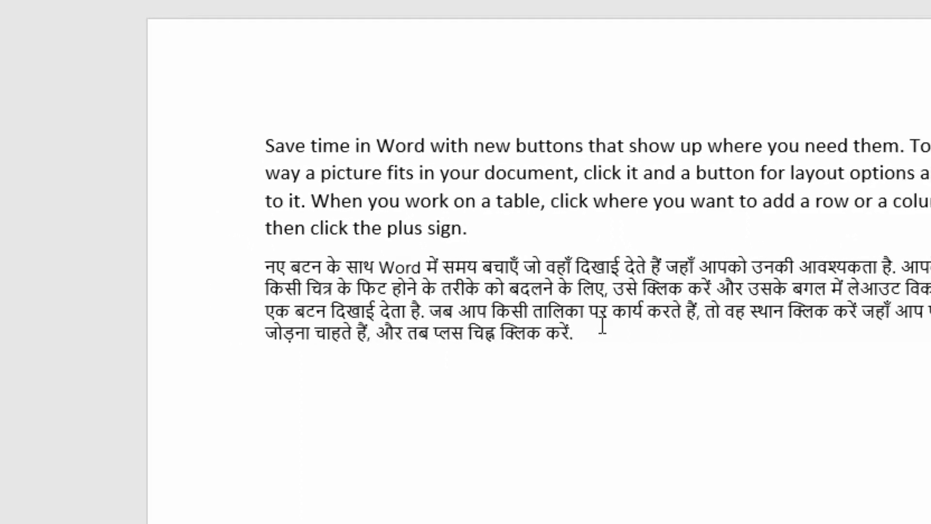
# Step: Add an empty line after the end of the Hindi paragraph
pyautogui.click(524, 331)
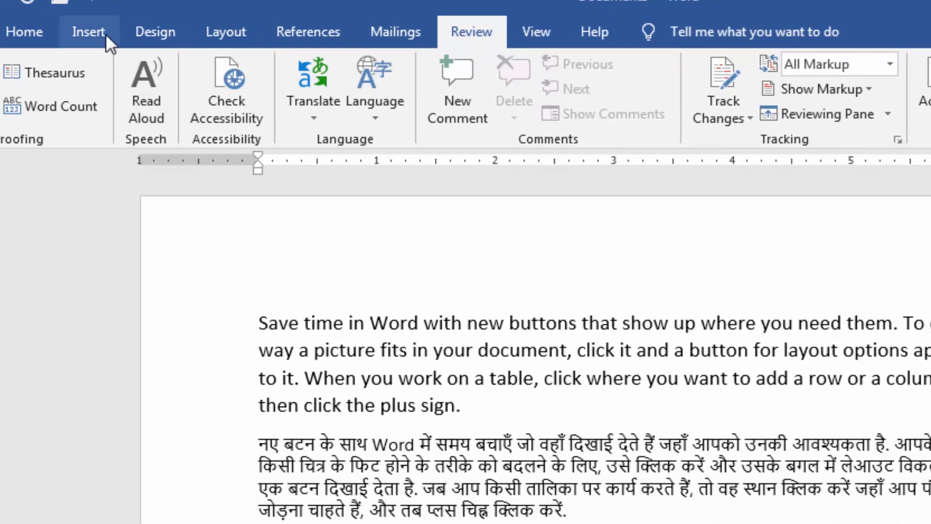
pyautogui.click(100, 32)
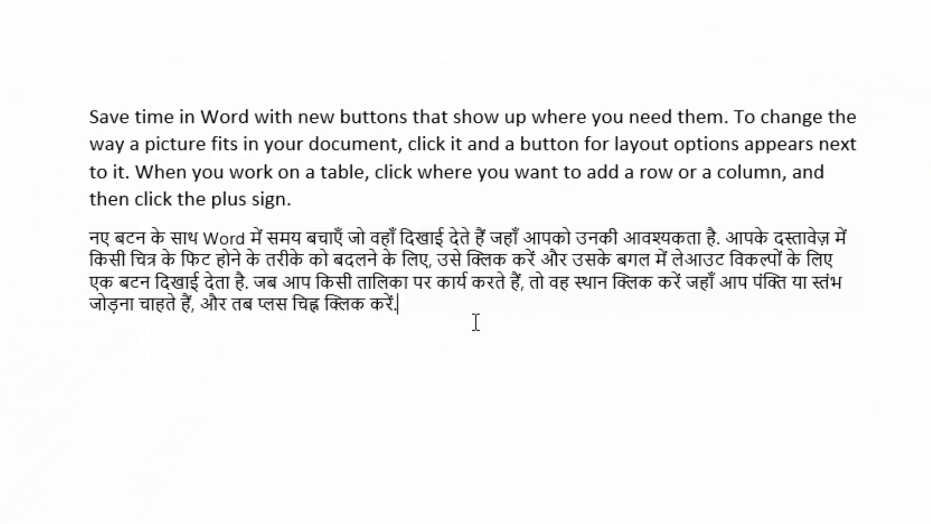
pyautogui.press('Return')
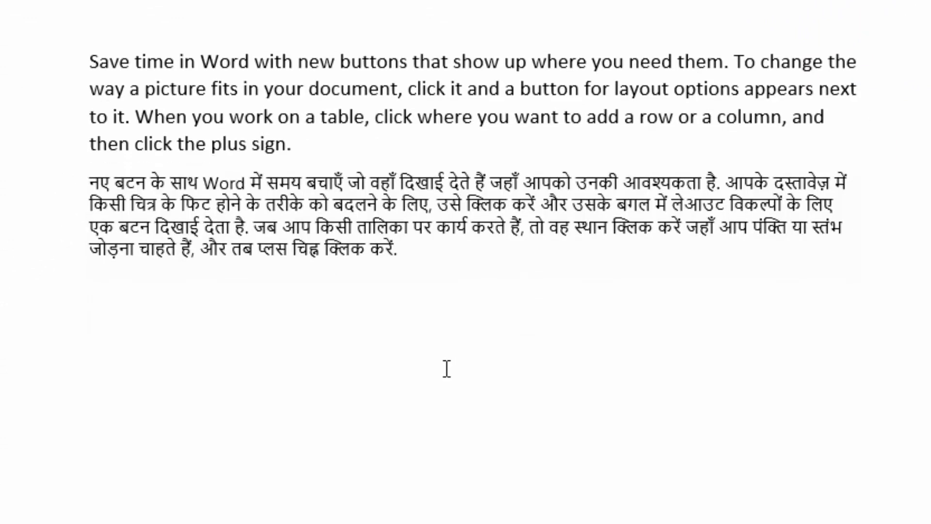
# Step: Insert the date 8/28/2023 with Shift+Alt+D, then the time 7:59 AM on the next line
pyautogui.hotkey('shift', 'alt', 'd')
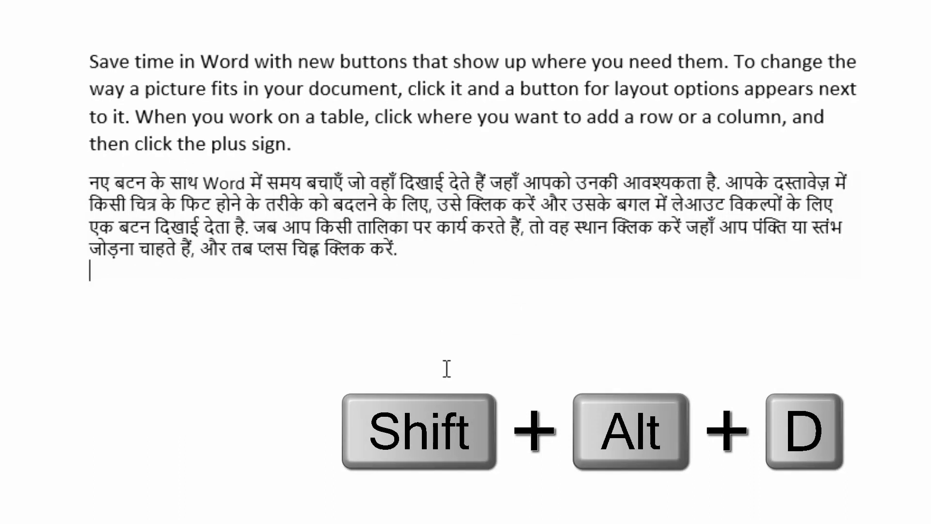
pyautogui.hotkey('shift', 'alt', 'd')
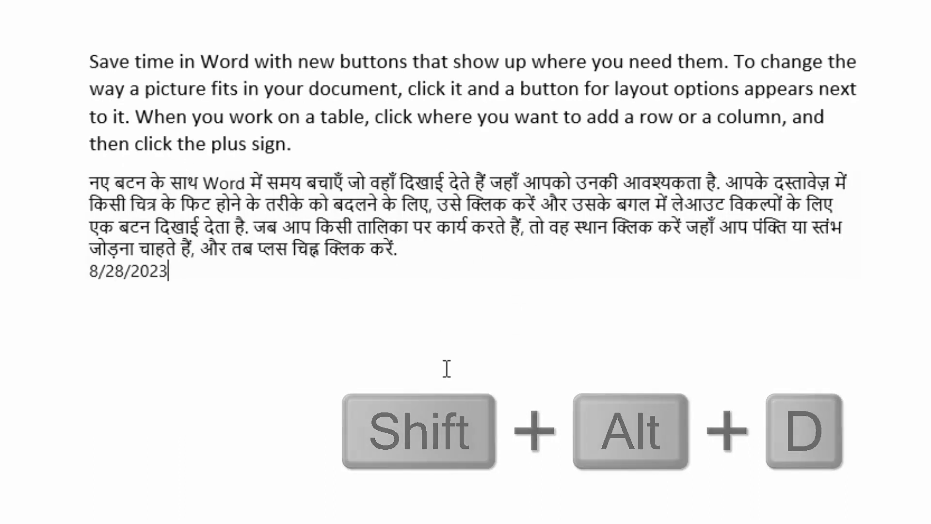
pyautogui.press('Return')
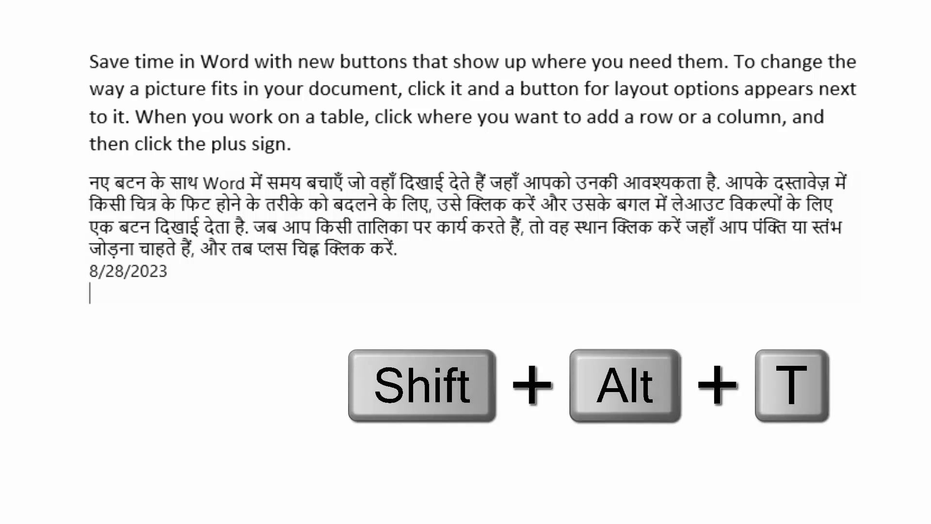
pyautogui.hotkey('shift', 'alt', 't')
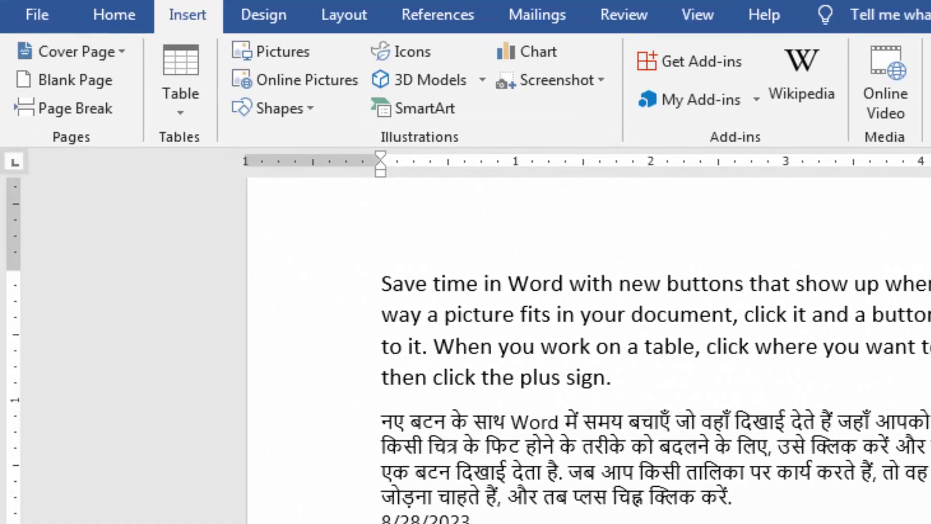
# Step: Save the document as test6 in Documents, then close it with Ctrl+W
pyautogui.hotkey('ctrl', 's')
pyautogui.click(743, 254)
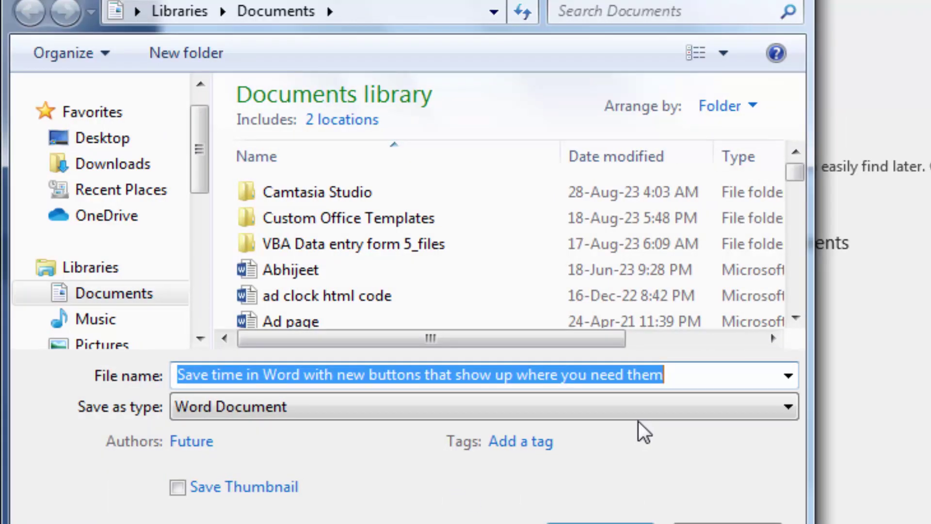
pyautogui.write('test')
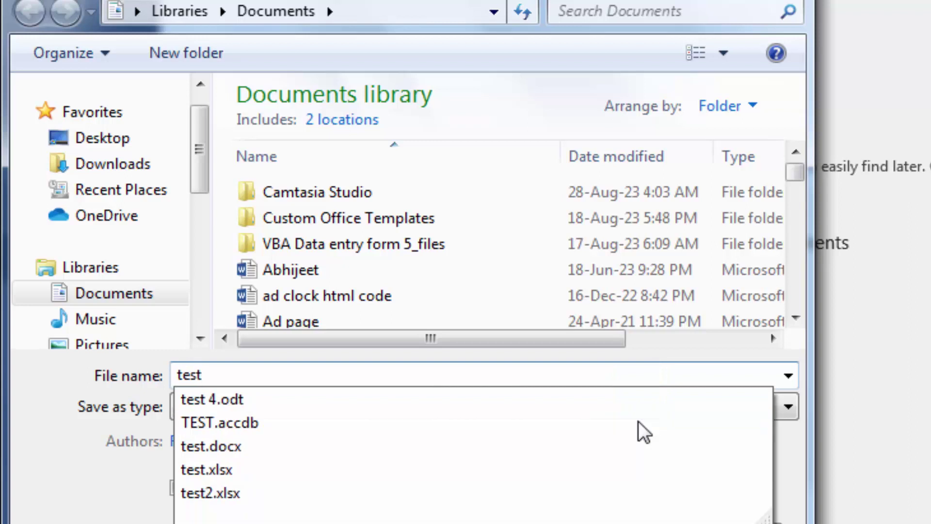
pyautogui.write('6')
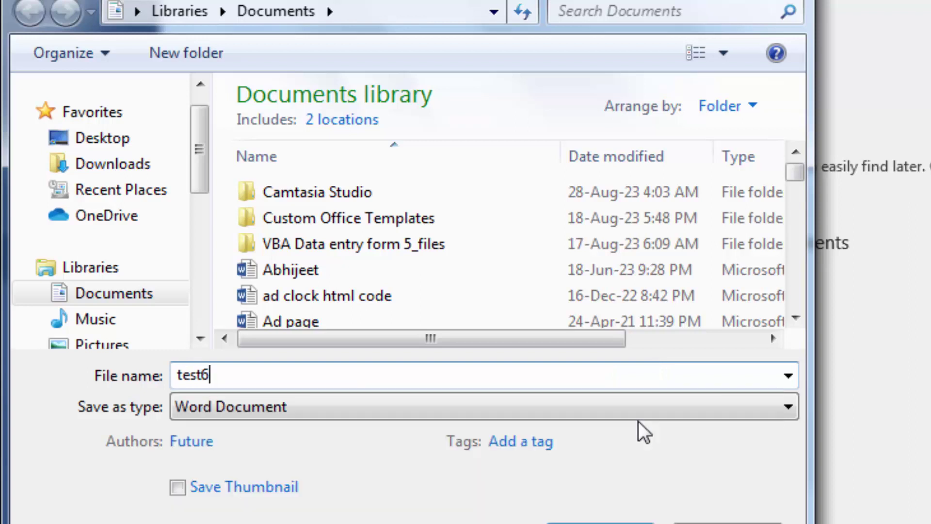
pyautogui.press('Return')
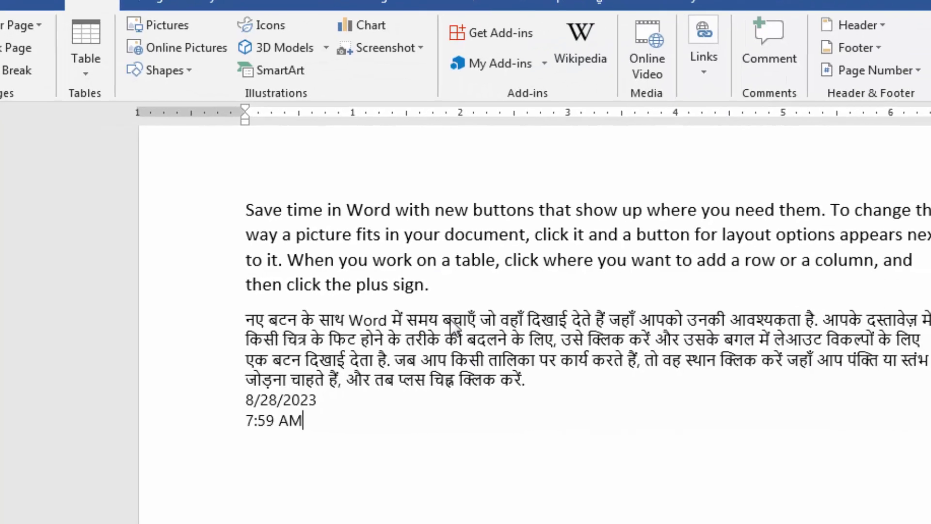
pyautogui.hotkey('ctrl', 'w')
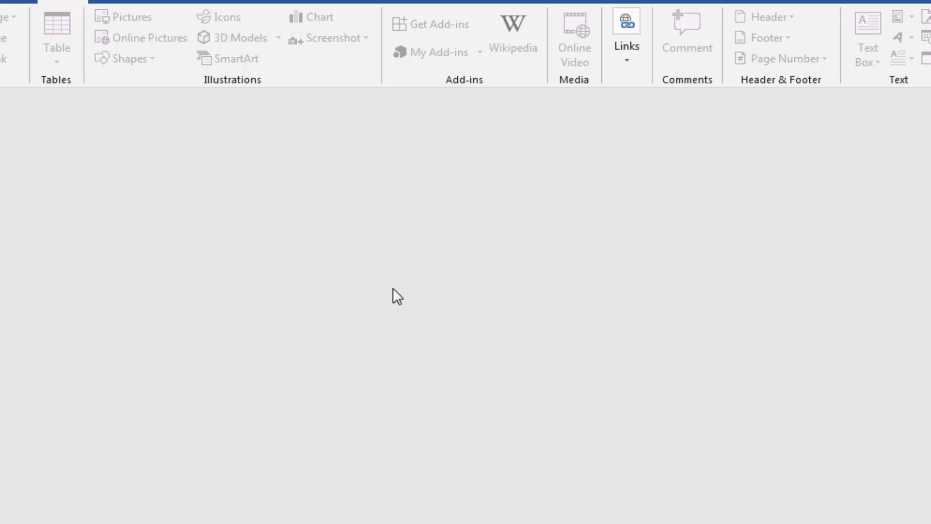
# Step: Reopen test6 from Recent documents and check the time line now reads 8:00 AM
pyautogui.hotkey('ctrl', 'o')
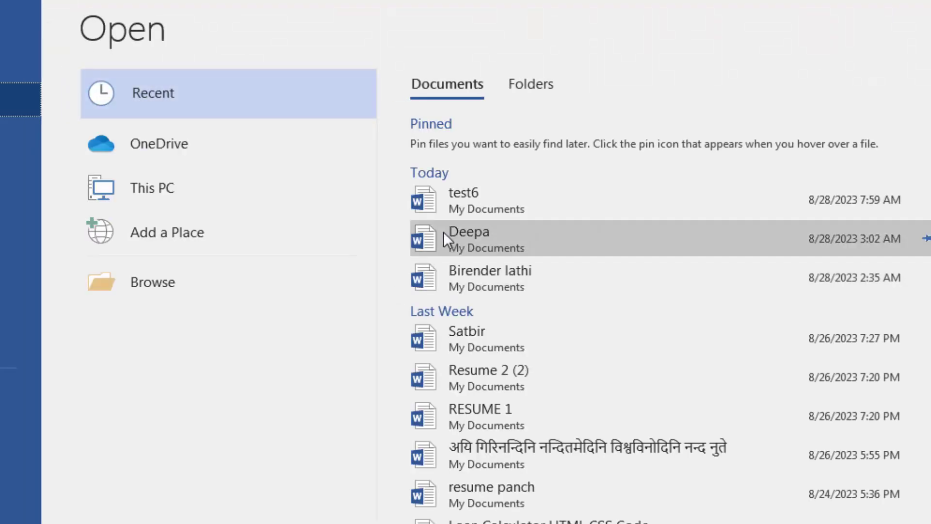
pyautogui.click(474, 197)
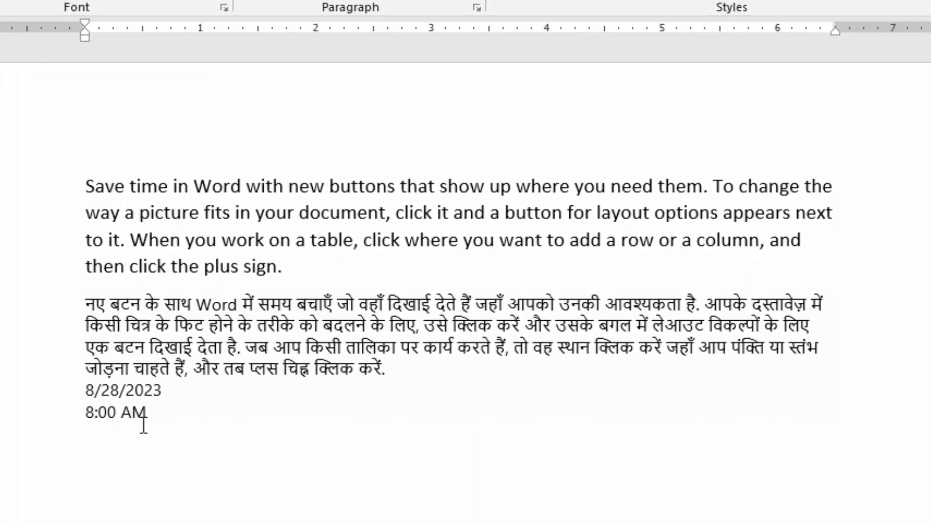
pyautogui.click(154, 417)
pyautogui.click(85, 304)
pyautogui.keyDown('shift'); pyautogui.click(146, 412); pyautogui.keyUp('shift')
pyautogui.press('Delete')
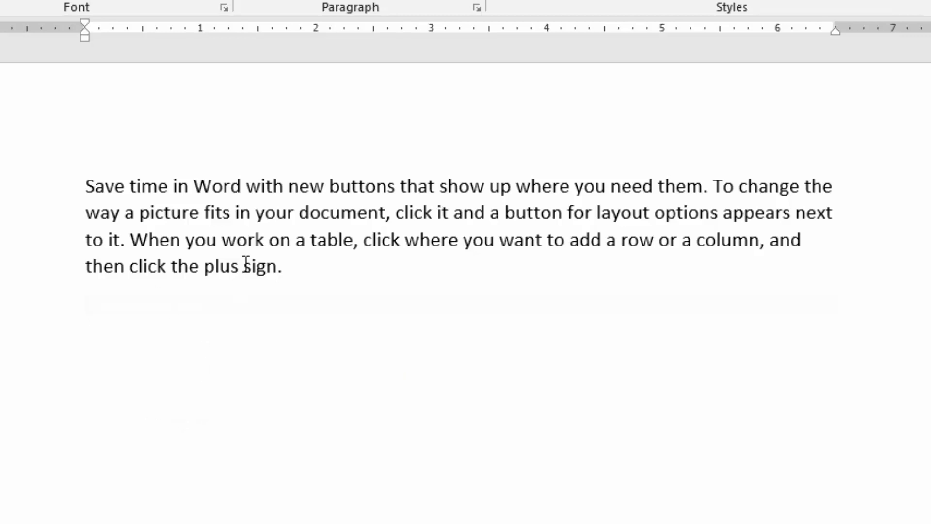
pyautogui.moveTo(300, 267); pyautogui.dragTo(86, 182)
pyautogui.hotkey('ctrl', 'c')
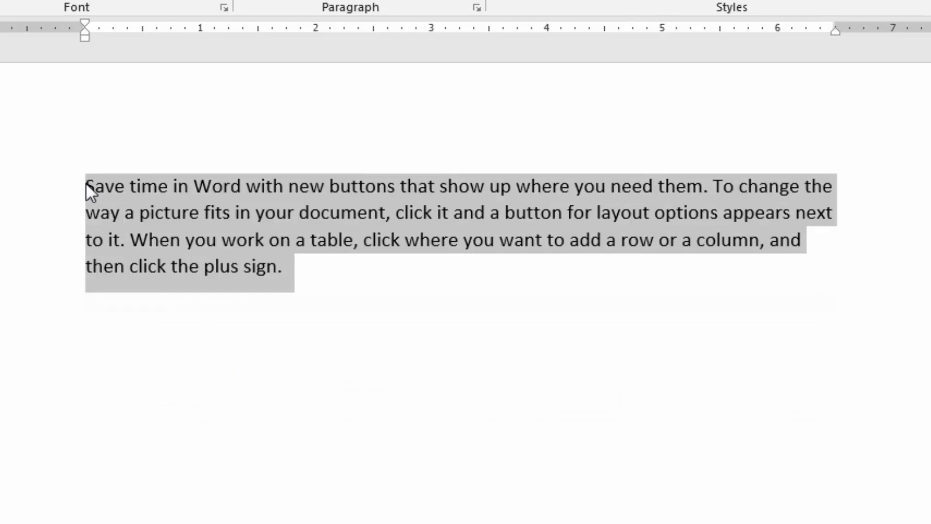
pyautogui.click(314, 272)
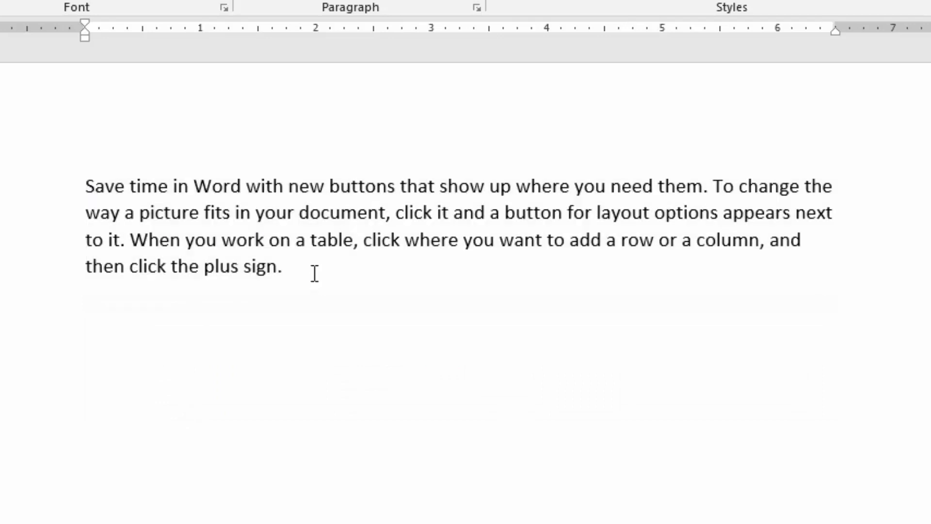
pyautogui.hotkey('ctrl', 'v')
pyautogui.hotkey('ctrl', 'v')
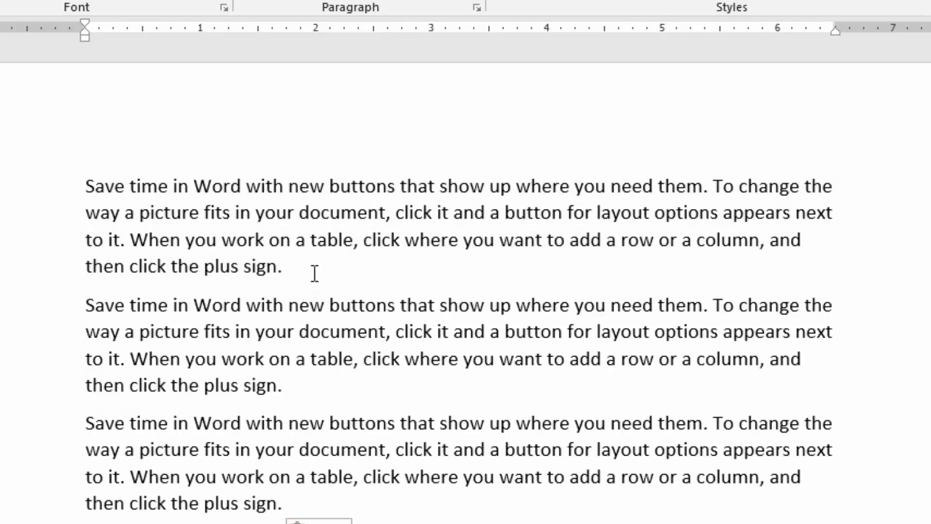
pyautogui.click(378, 304)
# Step: Try the Find pane, Ctrl+H Replace, and the Home Find options dropdown
pyautogui.hotkey('ctrl', 'f')
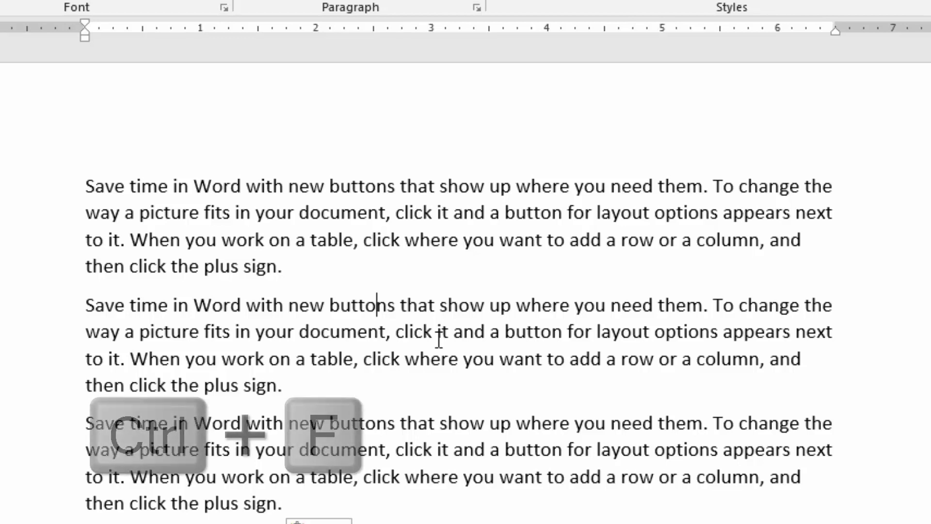
pyautogui.hotkey('ctrl', 'h')
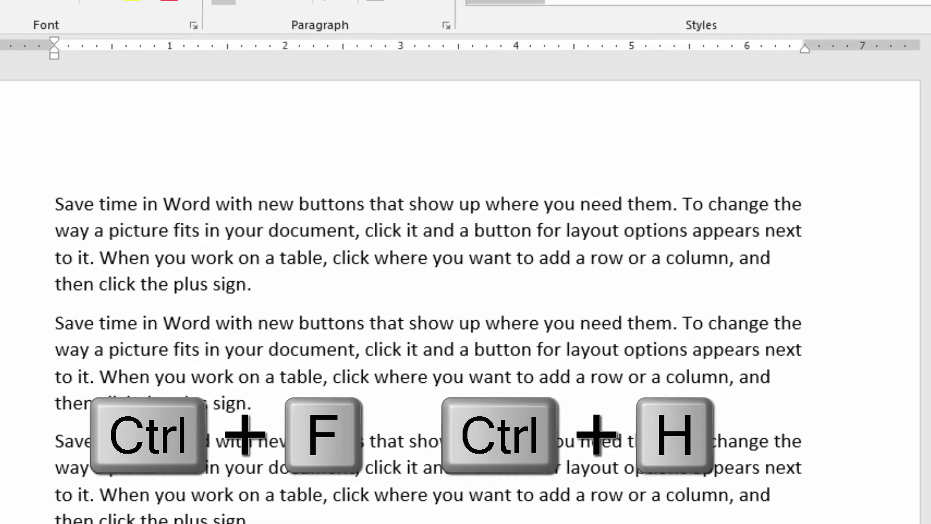
pyautogui.click(885, 40)
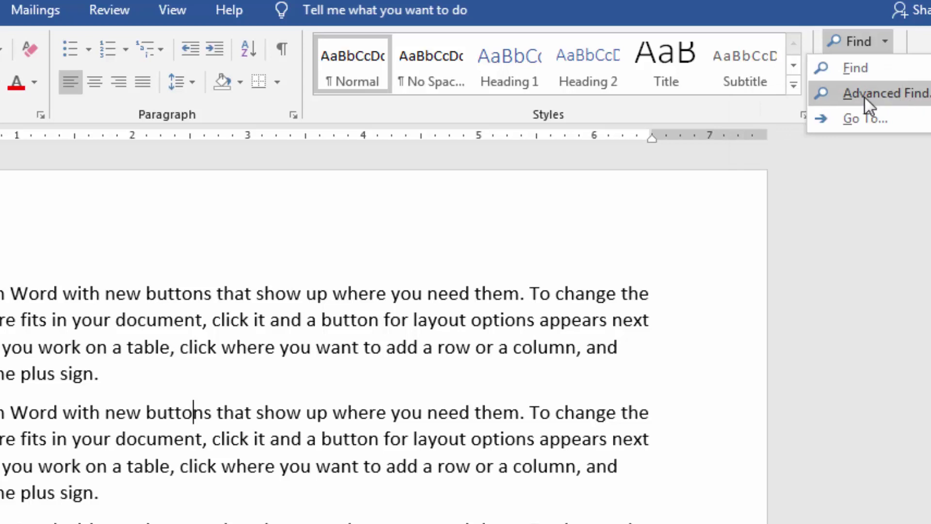
pyautogui.click(902, 40)
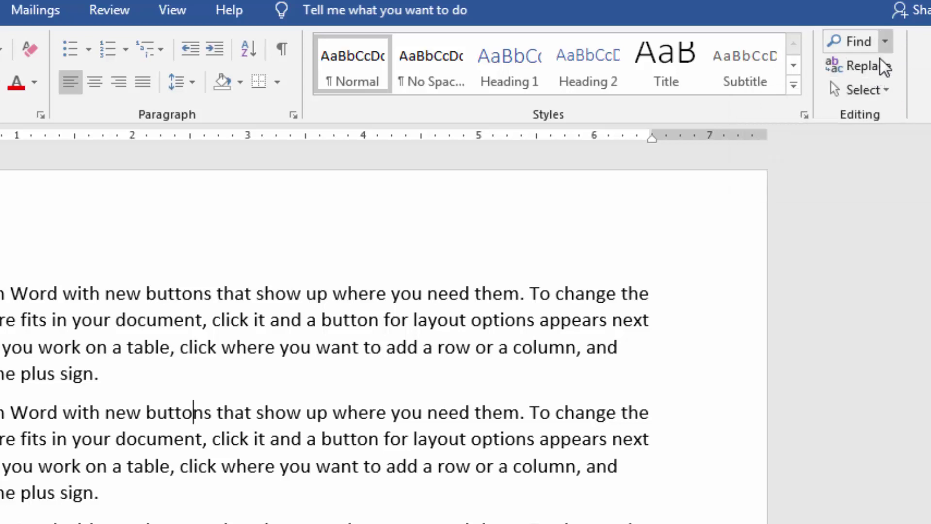
# Step: Open the full Find and Replace window on its Find tab via Advanced Find
pyautogui.click(879, 69)
pyautogui.click(97, 180)
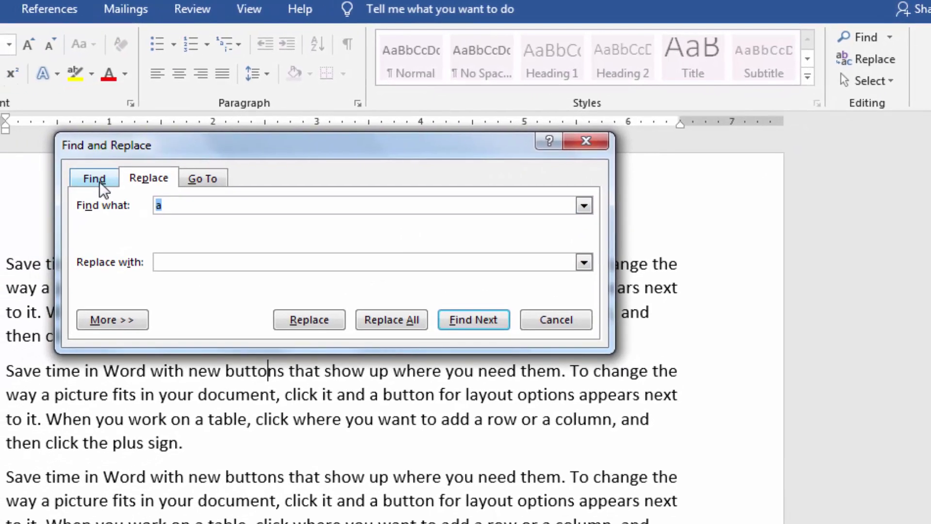
pyautogui.click(570, 318)
pyautogui.click(896, 39)
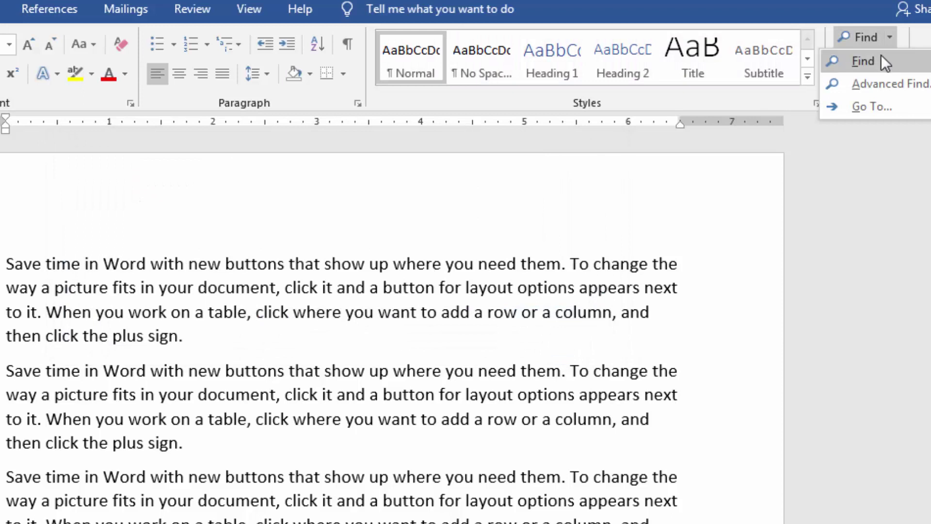
pyautogui.click(886, 80)
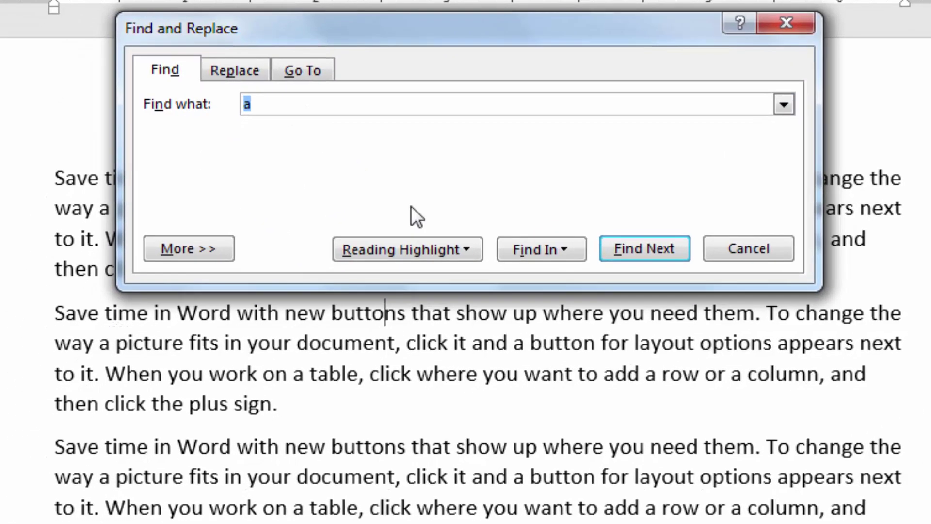
# Step: Search for 'click' and highlight all its matches in yellow with Reading Highlight
pyautogui.write('click')
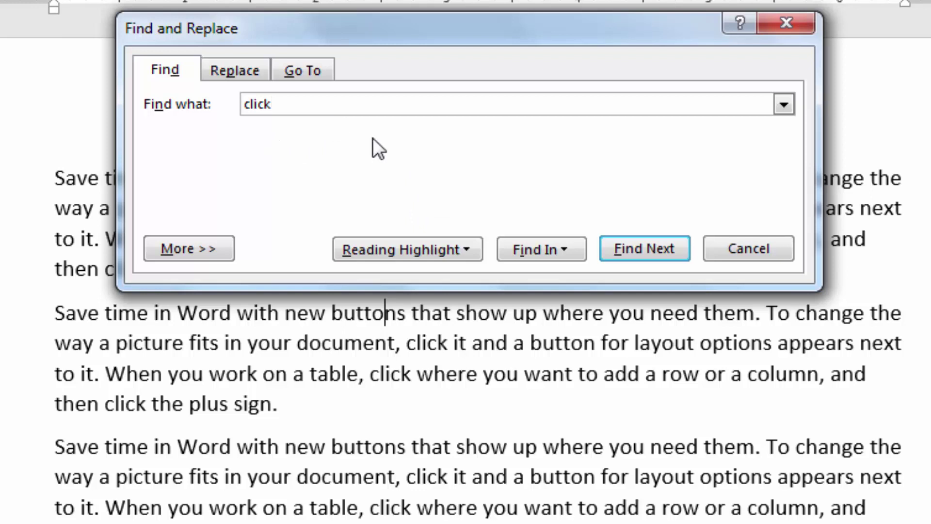
pyautogui.click(473, 248)
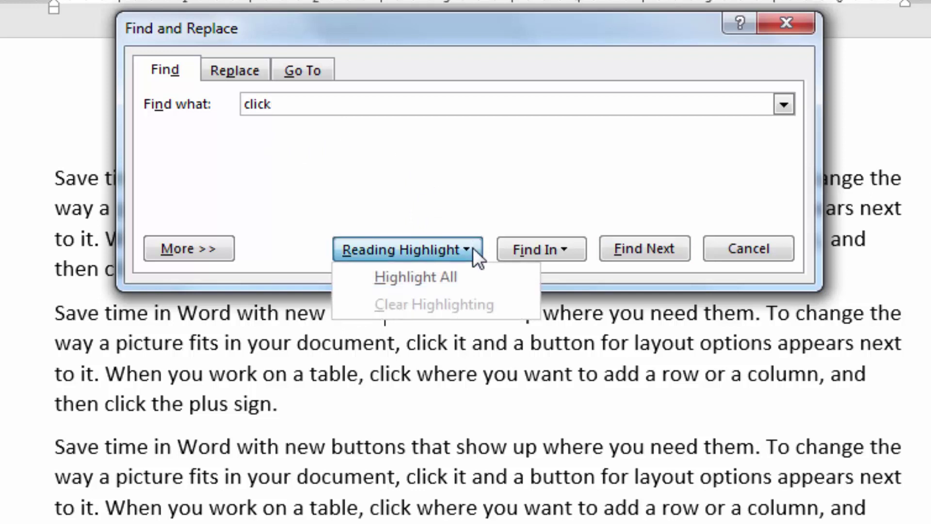
pyautogui.click(418, 276)
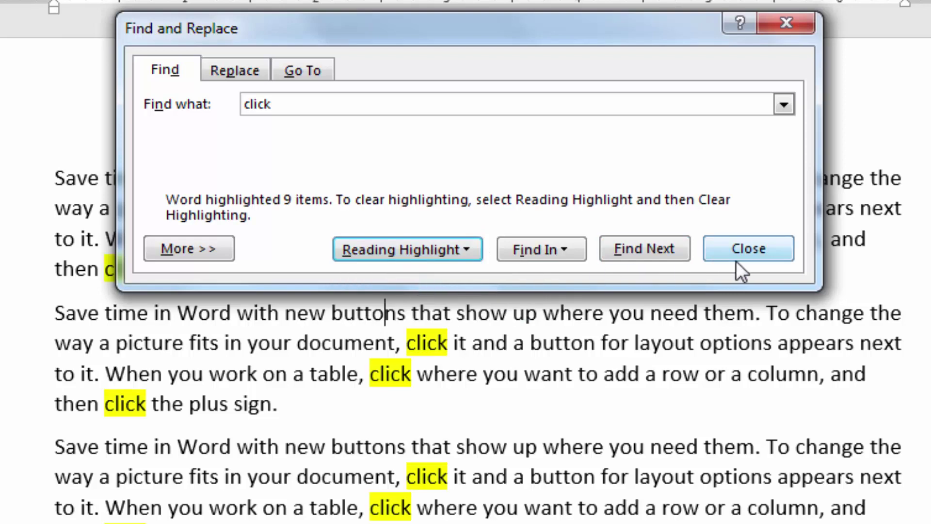
pyautogui.click(751, 255)
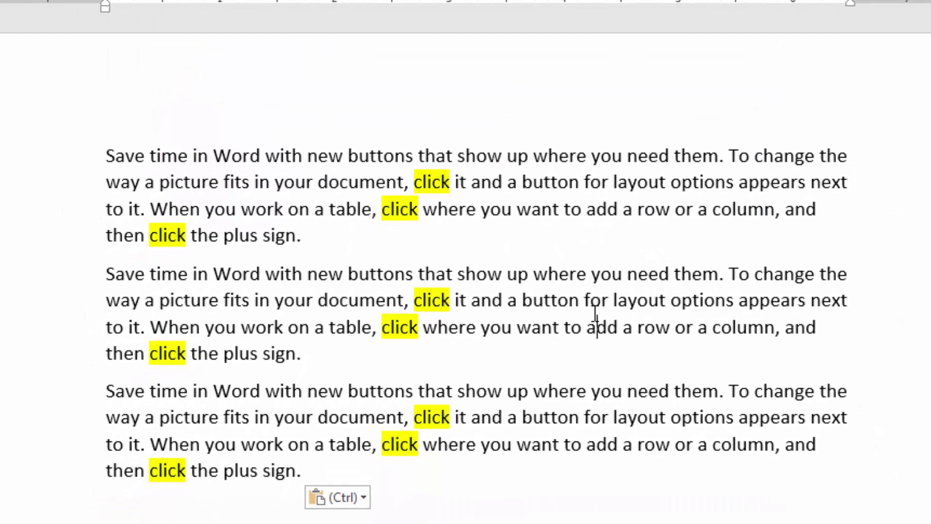
# Step: Start a new empty line after the end of the third paragraph
pyautogui.click(596, 315)
pyautogui.click(344, 462)
pyautogui.press('ctrl')
pyautogui.press('t')
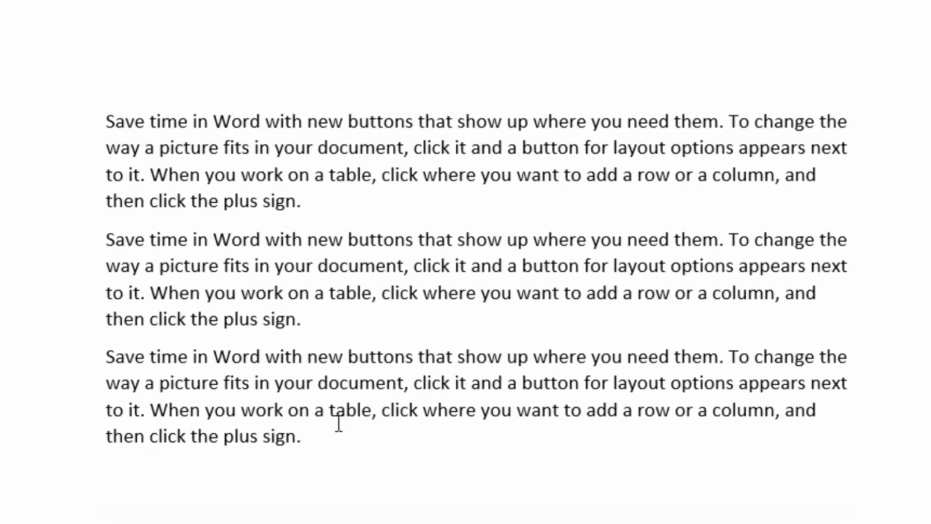
pyautogui.scroll(-2, 456, 354)
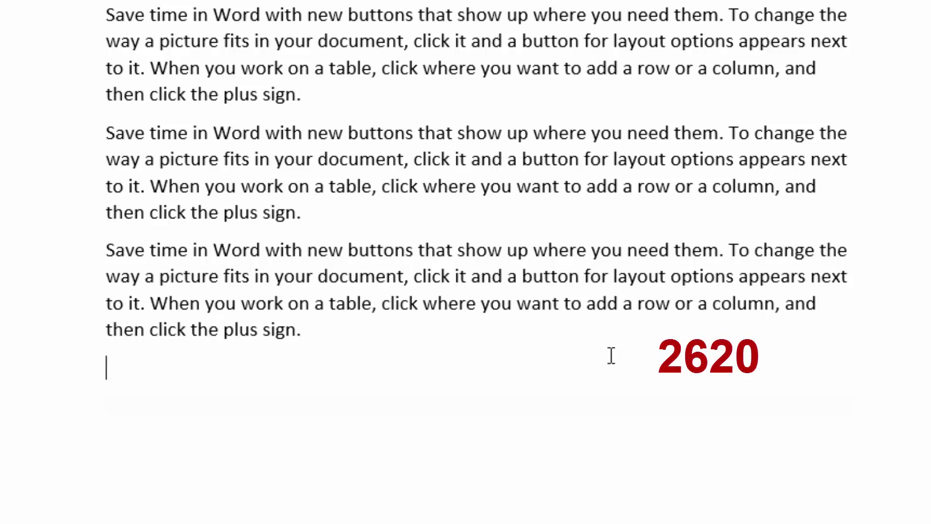
# Step: Convert code 2620 into a skull symbol with Alt+X and enlarge it
pyautogui.write('2620')
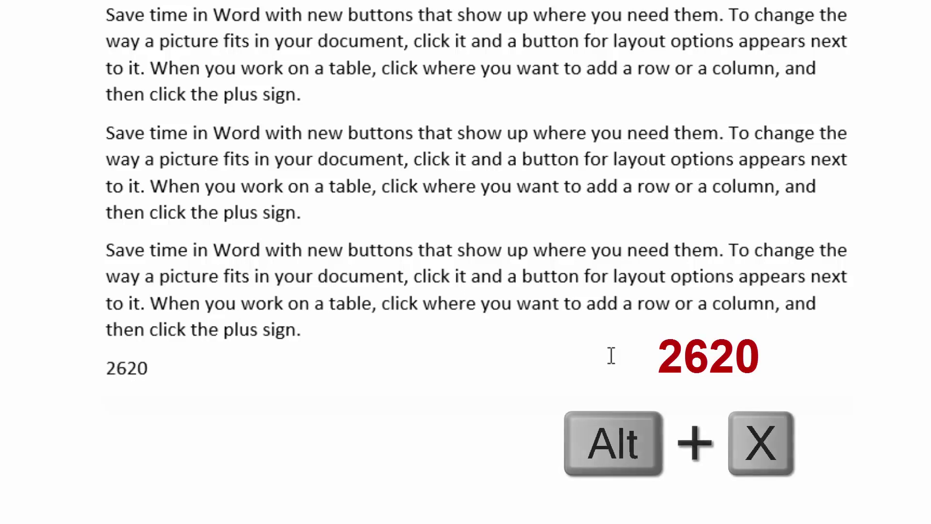
pyautogui.hotkey('alt', 'x')
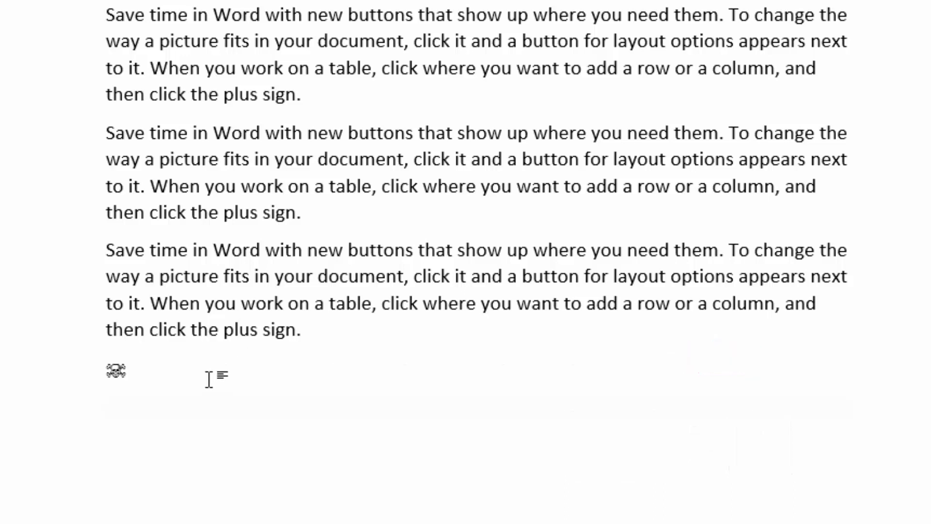
pyautogui.moveTo(129, 369); pyautogui.dragTo(51, 371)
pyautogui.hotkey('ctrl', 'shift', '.')
pyautogui.hotkey('ctrl', 'shift', '.')
pyautogui.hotkey('ctrl', 'shift', '.')
pyautogui.hotkey('ctrl', 'shift', '.')
pyautogui.hotkey('ctrl', 'shift', '.')
pyautogui.hotkey('ctrl', 'shift', '.')
pyautogui.hotkey('ctrl', 'shift', '.')
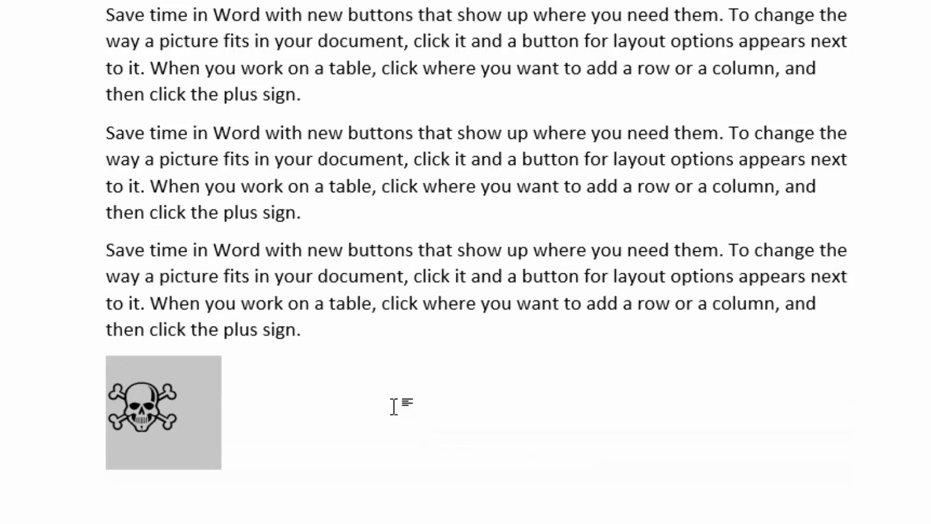
pyautogui.click(303, 412)
pyautogui.scroll(-2, 304, 408)
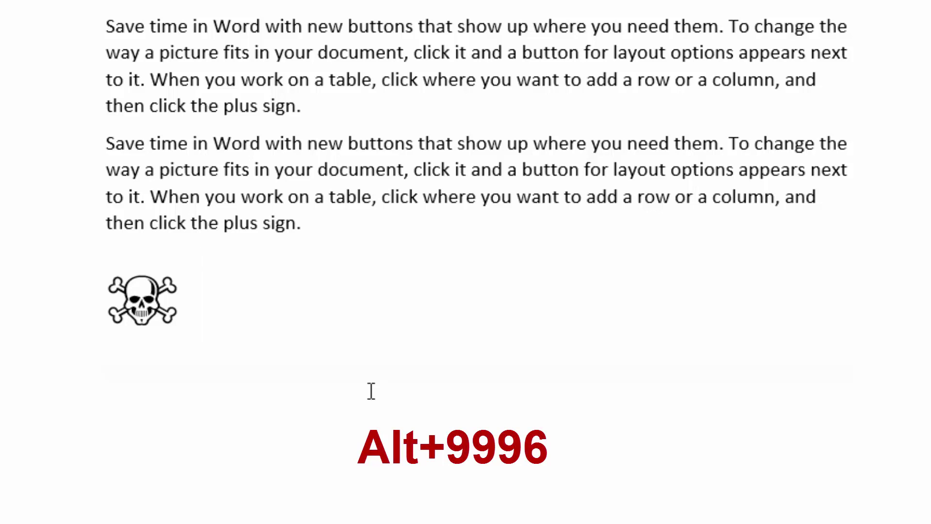
# Step: Add ✌ and ✍ after the skull, then convert 1F426 into a bird symbol
pyautogui.write(' ✌')
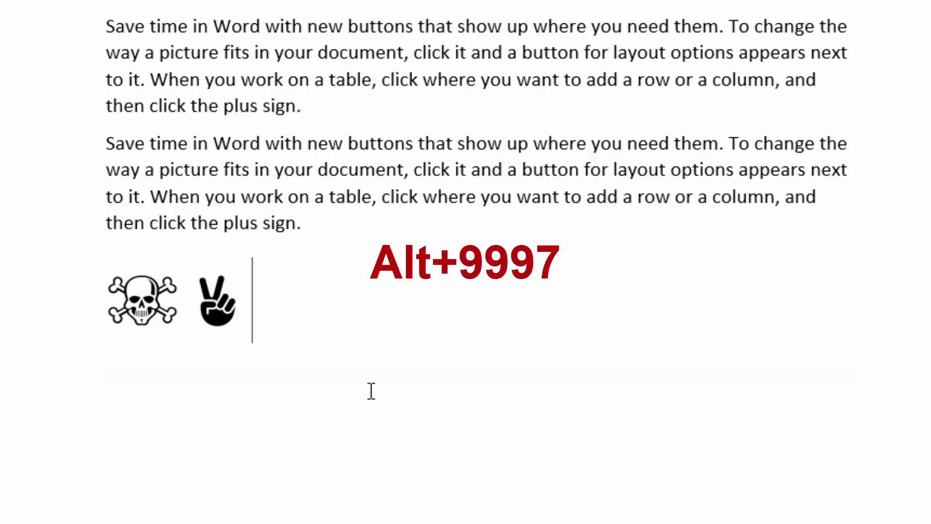
pyautogui.write(' ✍')
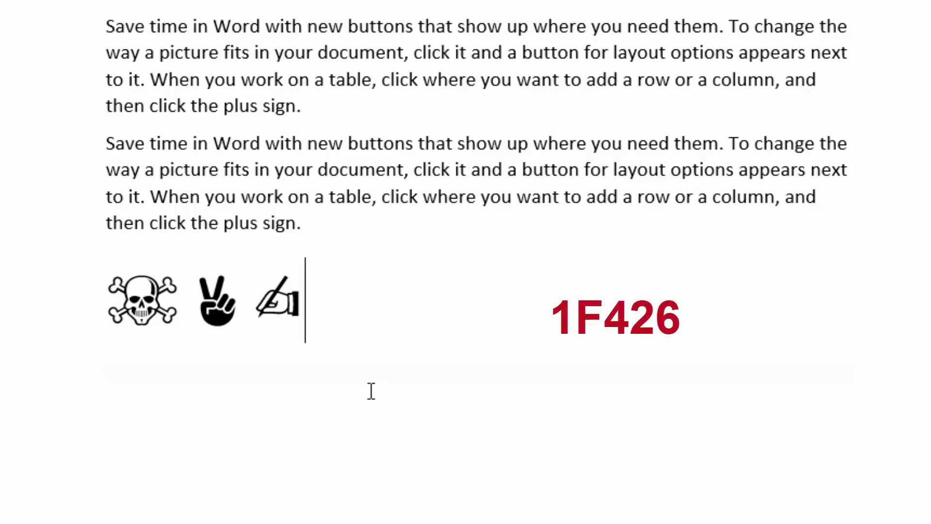
pyautogui.write('1')
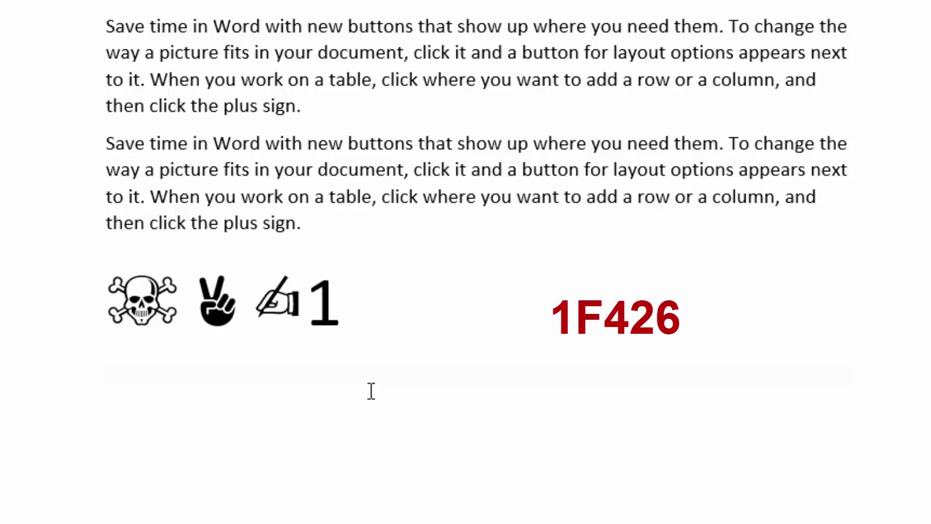
pyautogui.write('F426')
pyautogui.hotkey('alt', 'x')
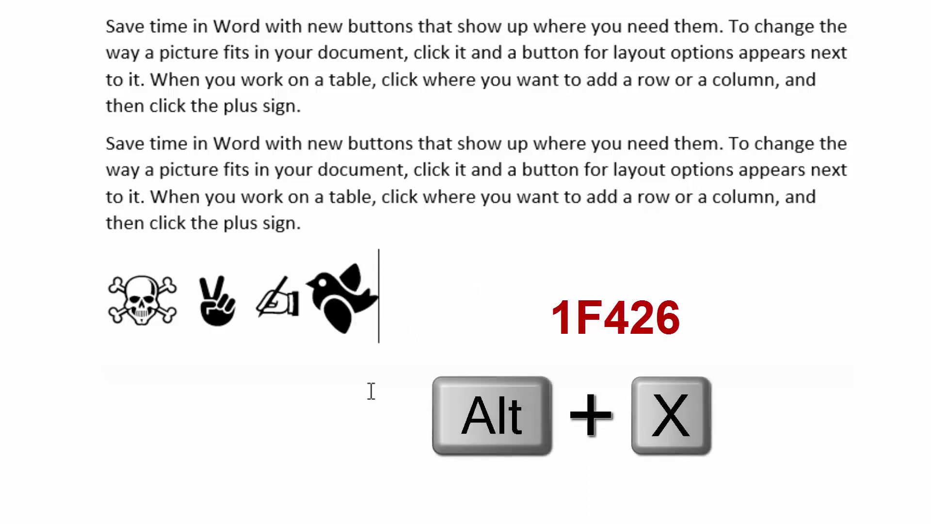